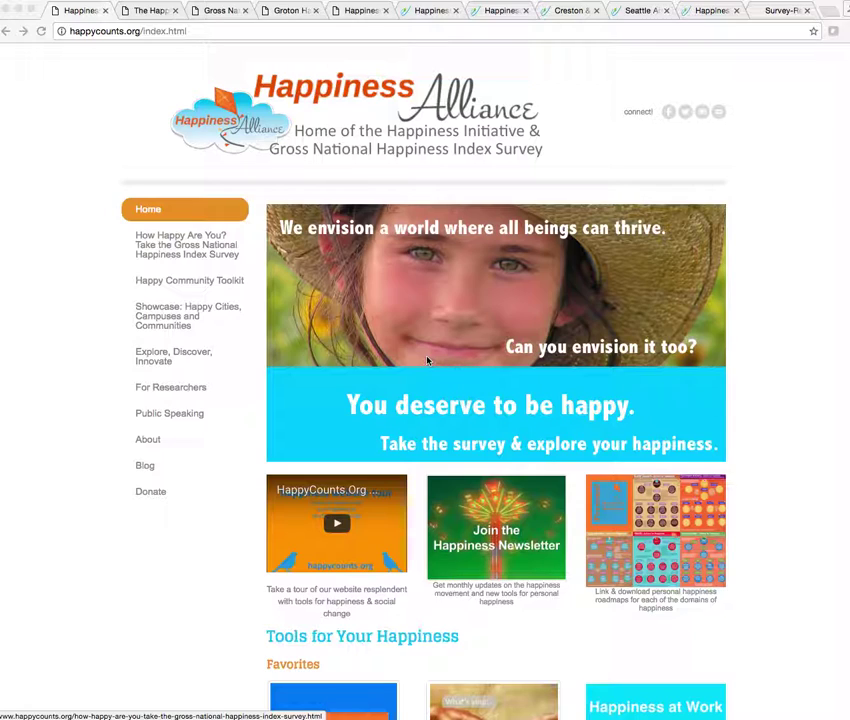
Step: Switch to the survey site's My Happiness Groups page showing the Happiness Directors group
{"action": "left_click", "coordinate": [148, 11]}
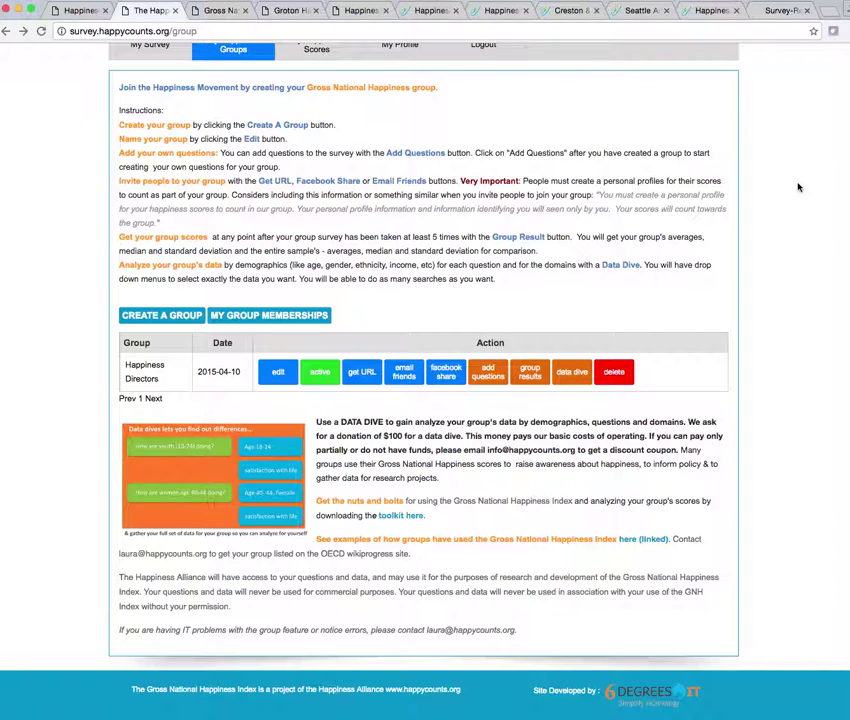
{"action": "scroll", "coordinate": [798, 187], "scroll_direction": "up", "scroll_amount": 1}
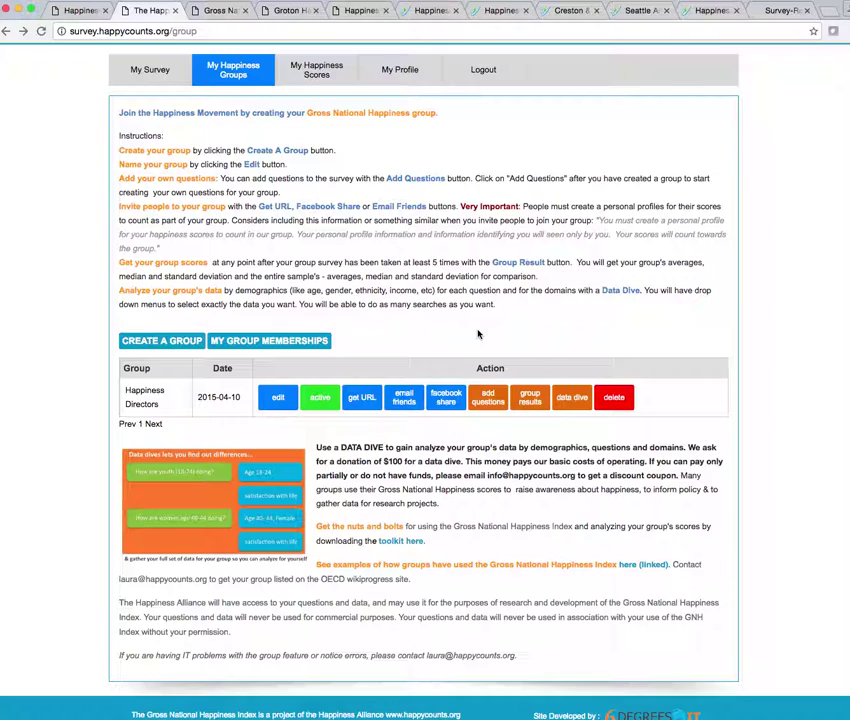
{"action": "left_click", "coordinate": [529, 405]}
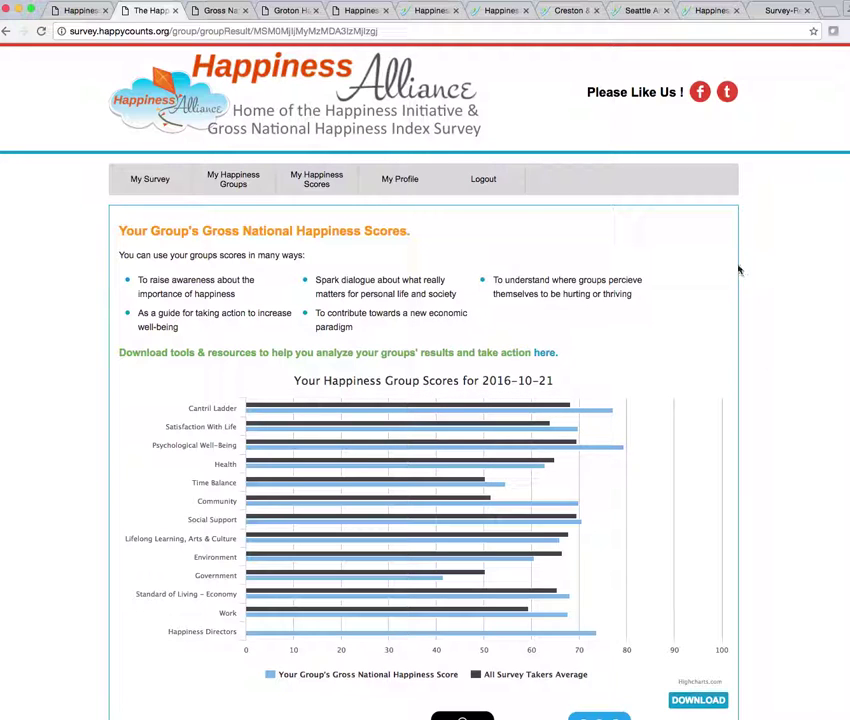
{"action": "scroll", "coordinate": [738, 269], "scroll_direction": "down", "scroll_amount": 3}
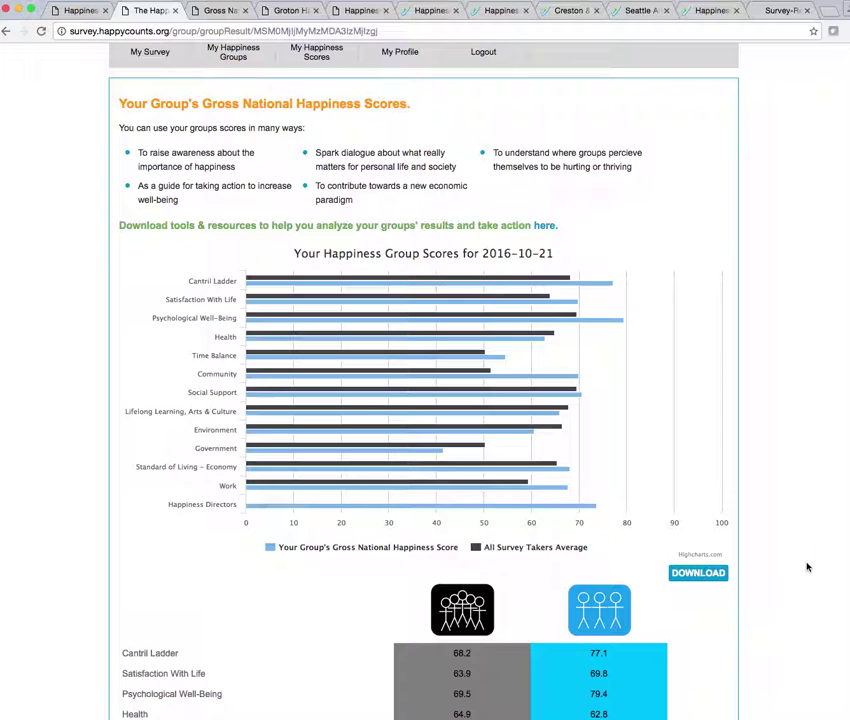
{"action": "scroll", "coordinate": [806, 564], "scroll_direction": "down", "scroll_amount": 2}
{"action": "scroll", "coordinate": [425, 400], "scroll_direction": "down", "scroll_amount": 3}
{"action": "scroll", "coordinate": [425, 400], "scroll_direction": "up", "scroll_amount": 5}
{"action": "scroll", "coordinate": [632, 321], "scroll_direction": "up", "scroll_amount": 2}
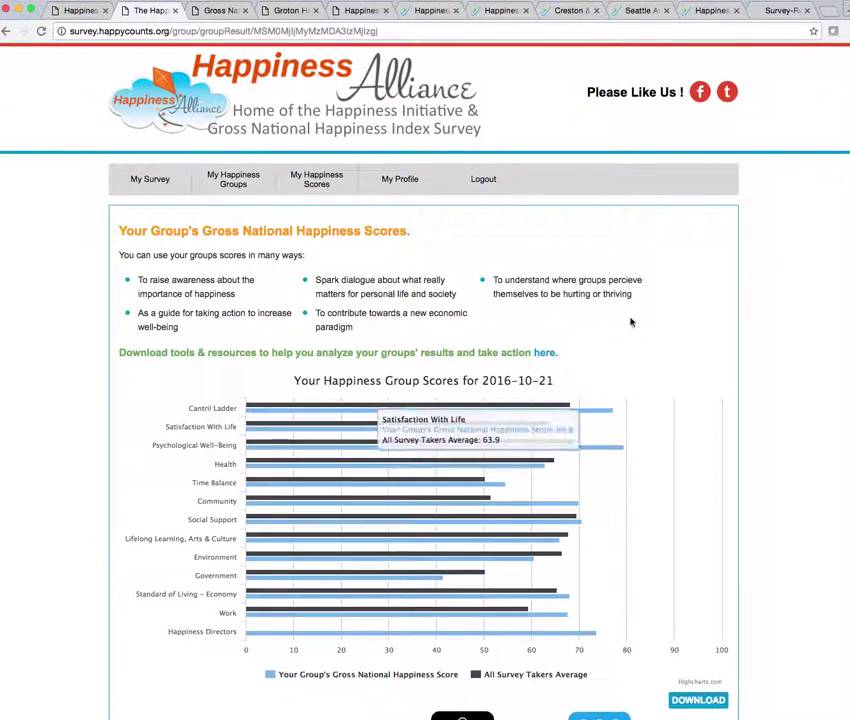
{"action": "left_click", "coordinate": [237, 190]}
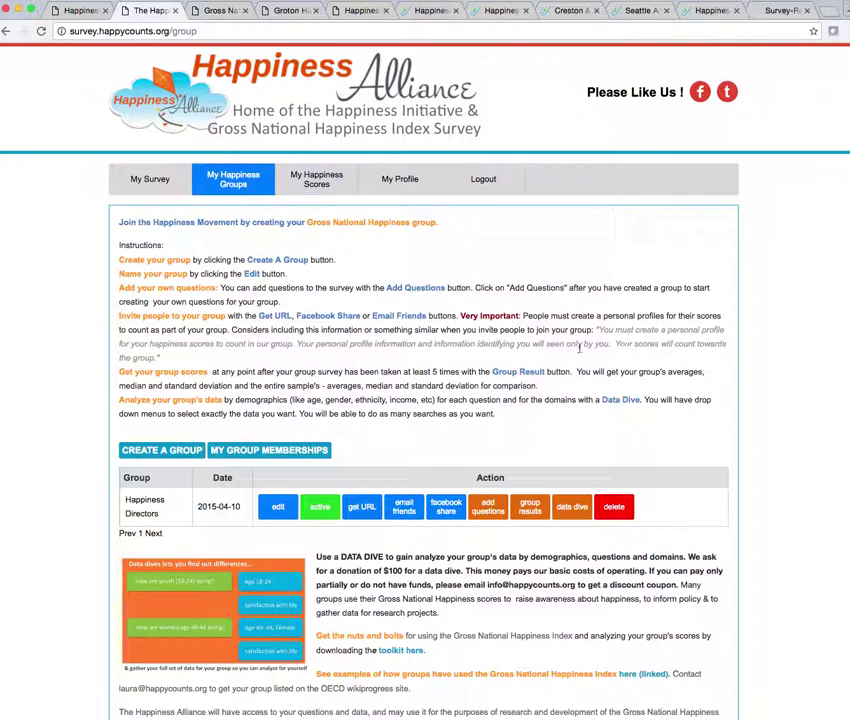
Step: Open the Data Dive for the Happiness Directors group
{"action": "left_click", "coordinate": [570, 508]}
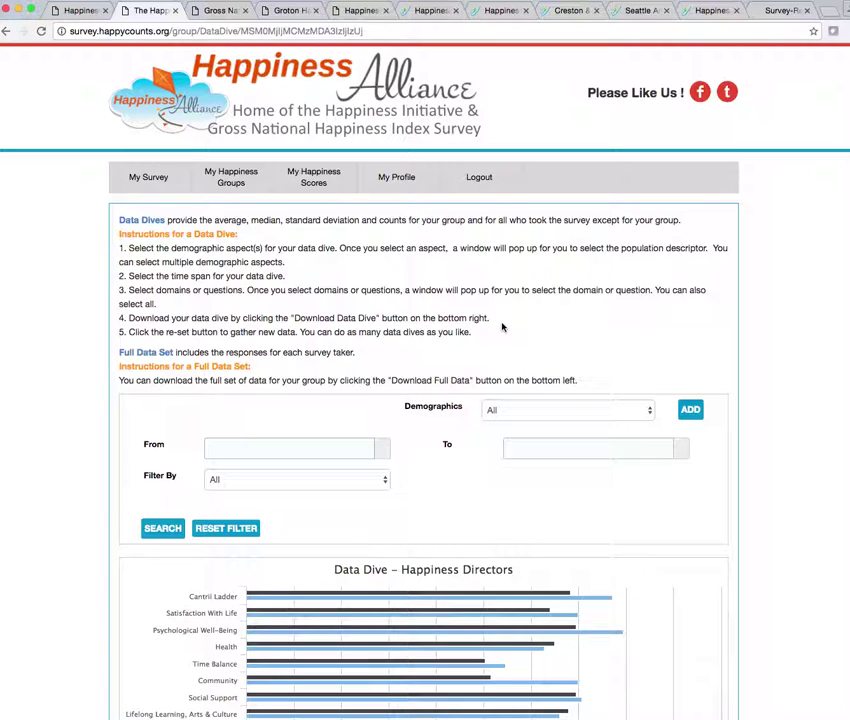
Step: Set the Data Dive date range from 2016-01-01 to 2016-10-21
{"action": "scroll", "coordinate": [527, 263], "scroll_direction": "down", "scroll_amount": 3}
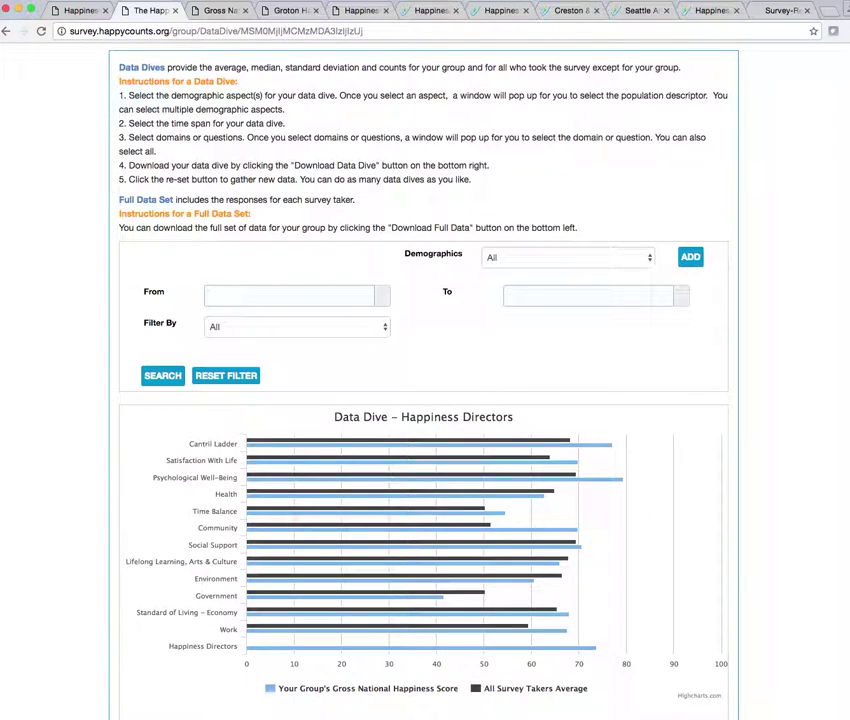
{"action": "scroll", "coordinate": [425, 400], "scroll_direction": "down", "scroll_amount": 1}
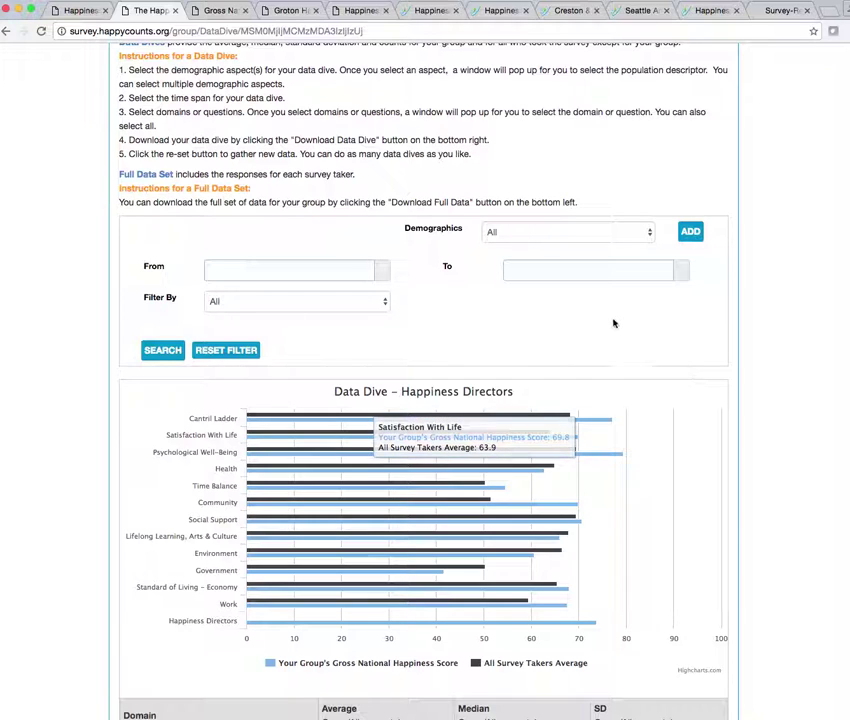
{"action": "left_click", "coordinate": [381, 271]}
{"action": "left_click", "coordinate": [219, 297]}
{"action": "left_click", "coordinate": [219, 297]}
{"action": "left_click", "coordinate": [219, 297]}
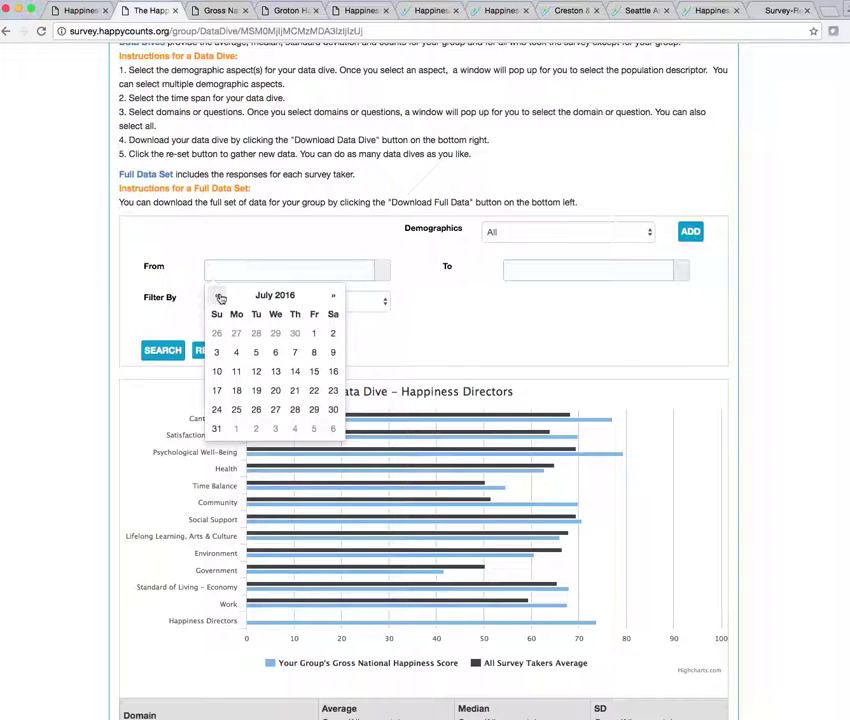
{"action": "left_click", "coordinate": [219, 297]}
{"action": "left_click", "coordinate": [219, 297]}
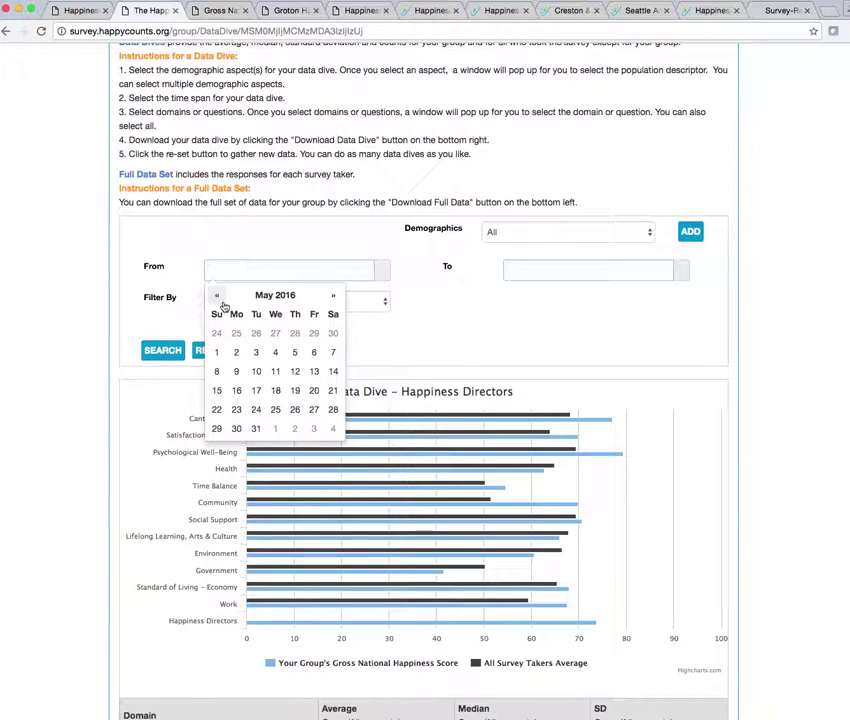
{"action": "left_click", "coordinate": [275, 296]}
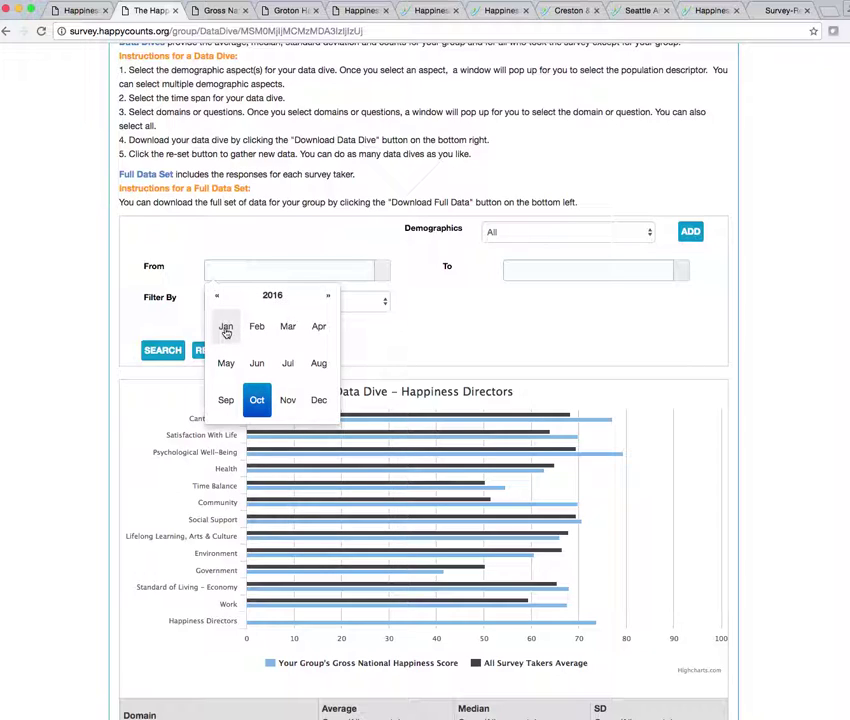
{"action": "left_click", "coordinate": [226, 328]}
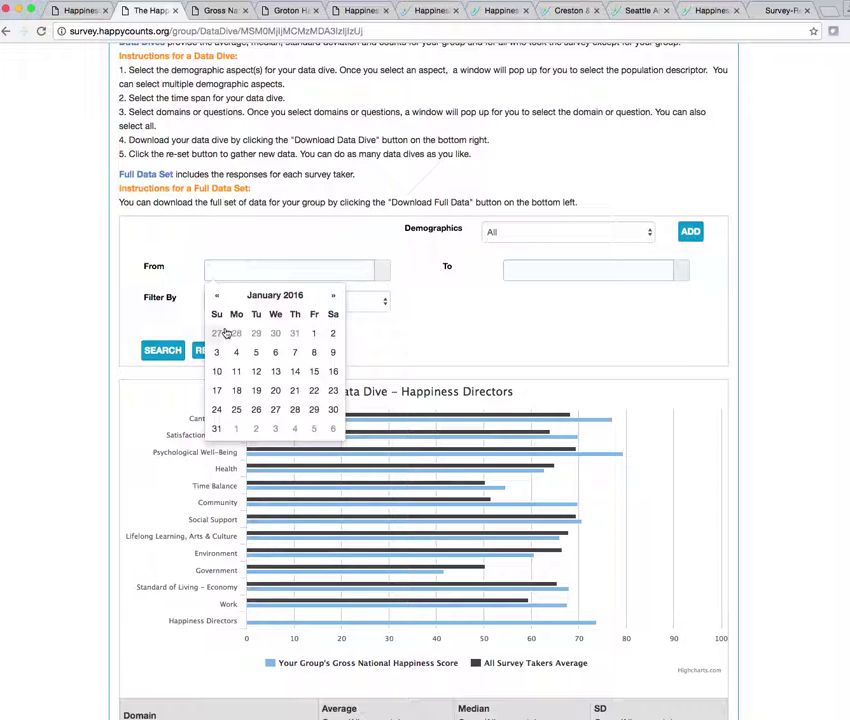
{"action": "left_click", "coordinate": [315, 335]}
{"action": "left_click", "coordinate": [683, 270]}
{"action": "left_click", "coordinate": [613, 390]}
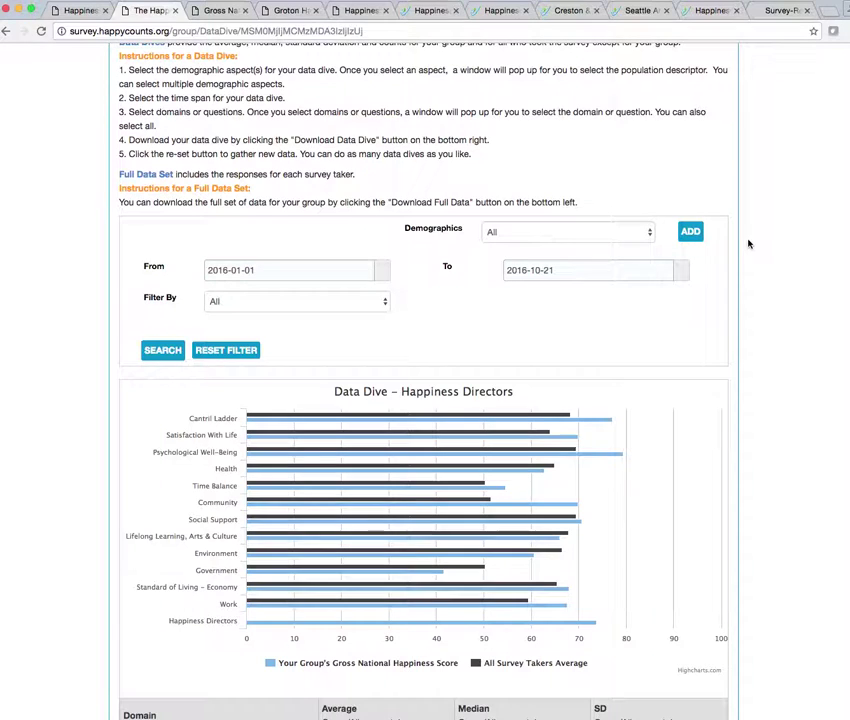
Step: Scroll to the domain results table and download the group's full data set
{"action": "scroll", "coordinate": [748, 243], "scroll_direction": "down", "scroll_amount": 3}
{"action": "scroll", "coordinate": [178, 339], "scroll_direction": "down", "scroll_amount": 7}
{"action": "scroll", "coordinate": [609, 400], "scroll_direction": "down", "scroll_amount": 1}
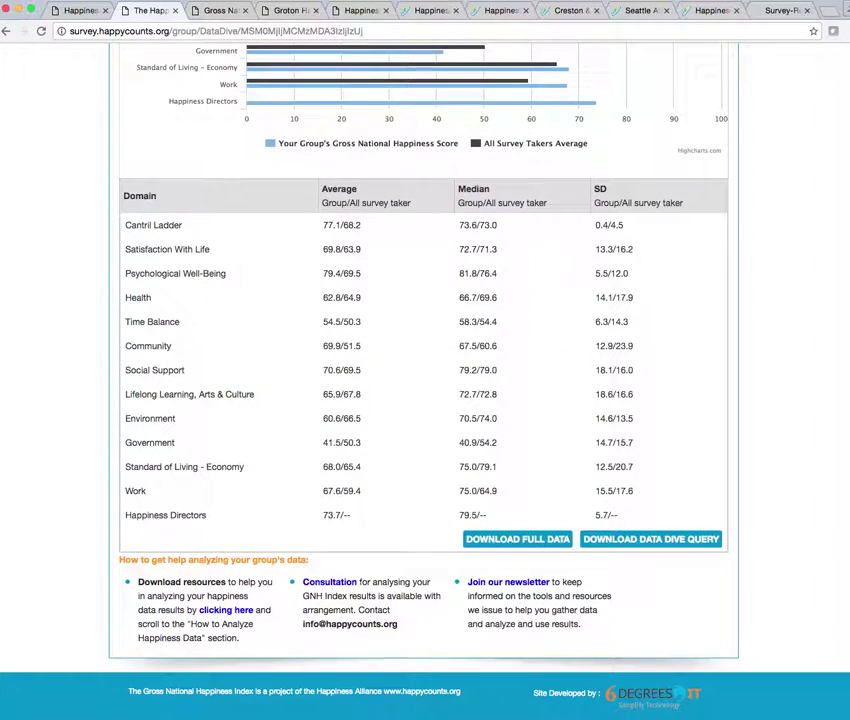
{"action": "left_click", "coordinate": [497, 540]}
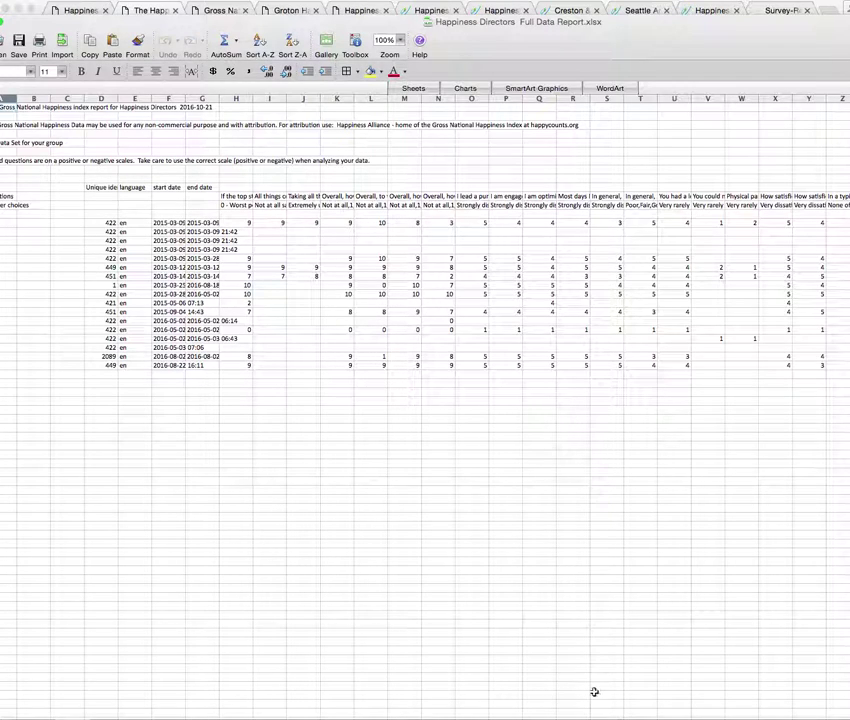
Step: Browse the last response row's answers in the Full Data Report workbook and reveal row numbers
{"action": "left_click", "coordinate": [465, 366]}
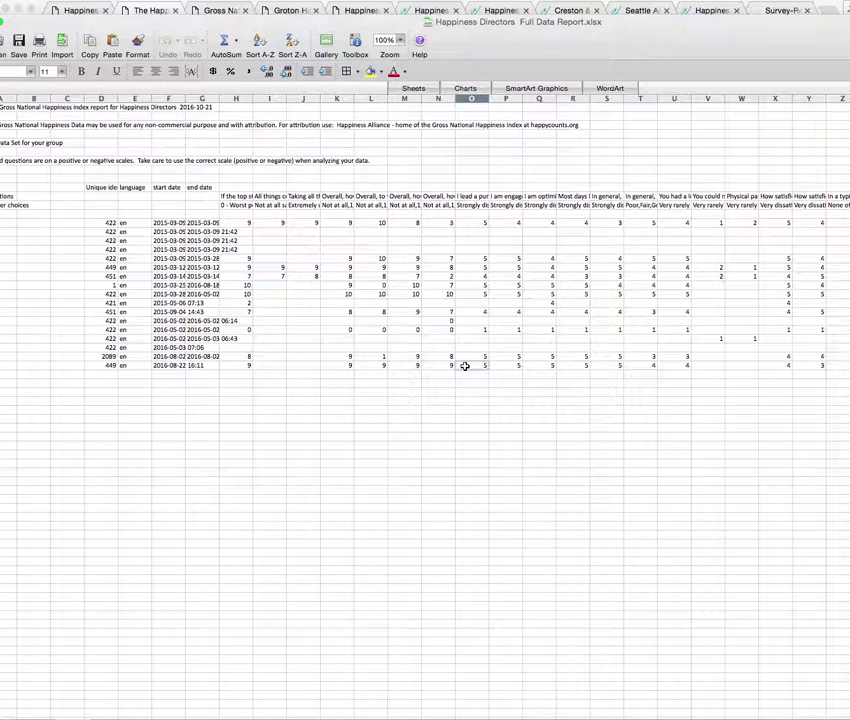
{"action": "key", "text": "Right"}
{"action": "key", "text": "Right"}
{"action": "key", "text": "Right"}
{"action": "key", "text": "Right"}
{"action": "key", "text": "Right"}
{"action": "key", "text": "Right"}
{"action": "key", "text": "Right"}
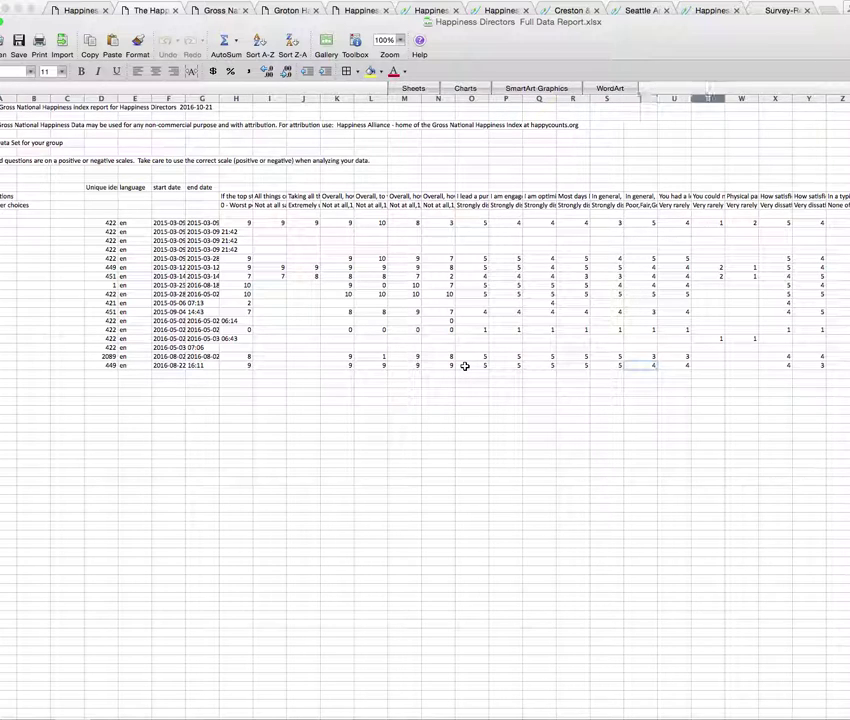
{"action": "key", "text": "Right"}
{"action": "key", "text": "Right"}
{"action": "key", "text": "Right"}
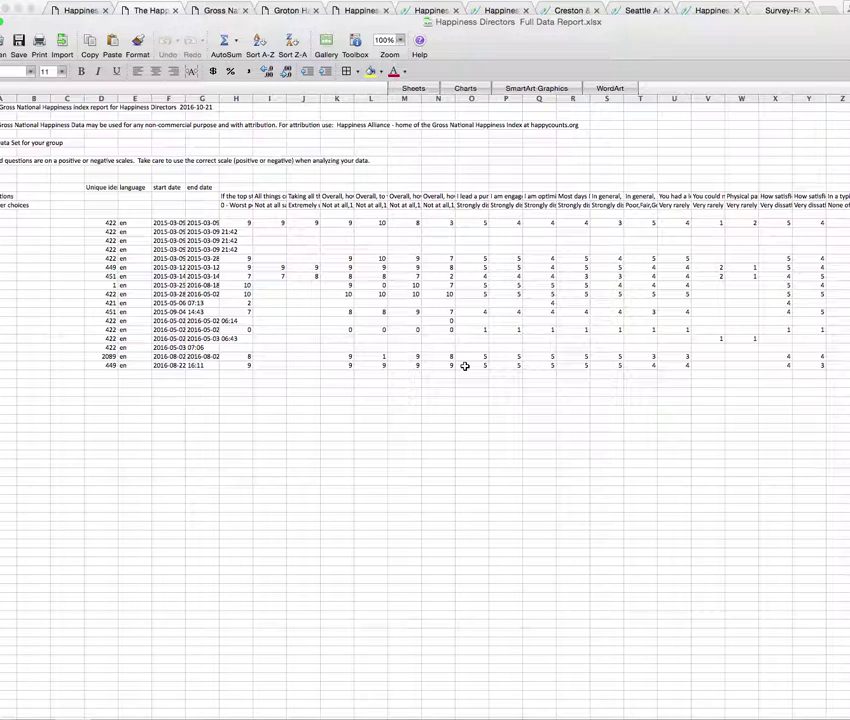
{"action": "left_click_drag", "start_coordinate": [73, 22], "coordinate": [143, 24]}
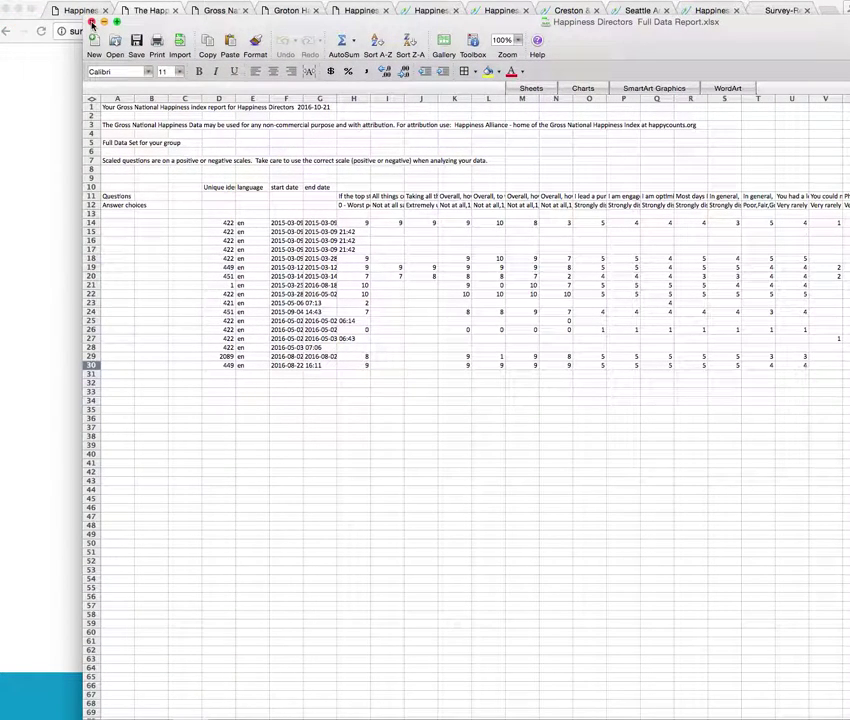
Step: Return to the Data Dive and clear the From and To dates
{"action": "left_click", "coordinate": [91, 21]}
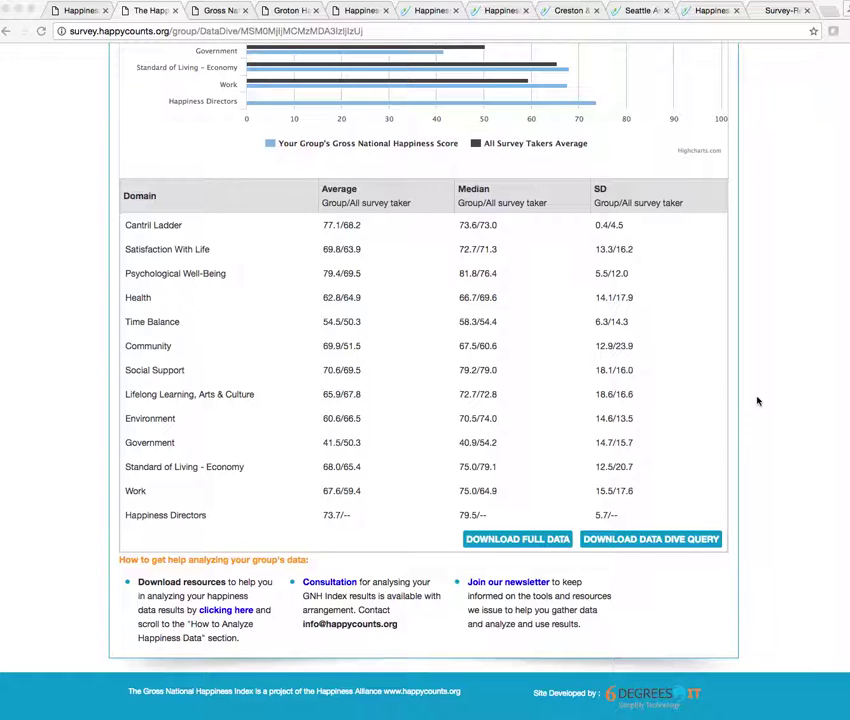
{"action": "scroll", "coordinate": [758, 400], "scroll_direction": "up", "scroll_amount": 5}
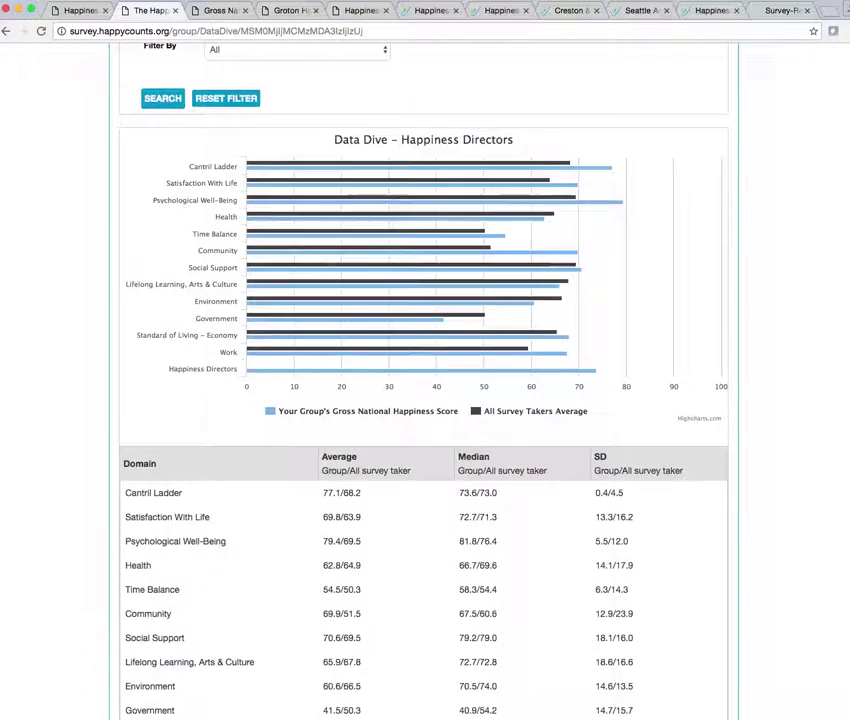
{"action": "scroll", "coordinate": [635, 386], "scroll_direction": "up", "scroll_amount": 4}
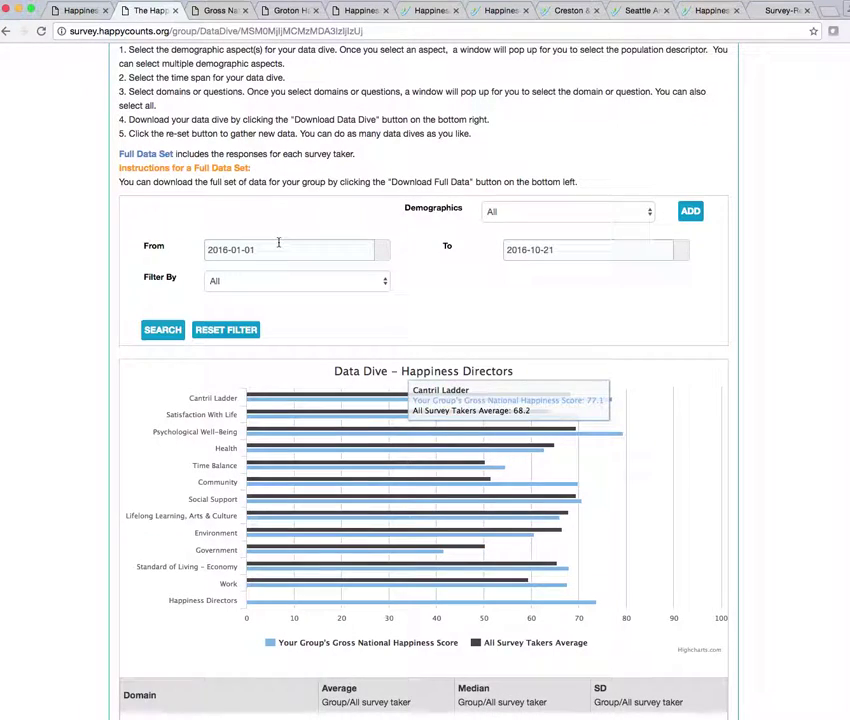
{"action": "left_click", "coordinate": [228, 331]}
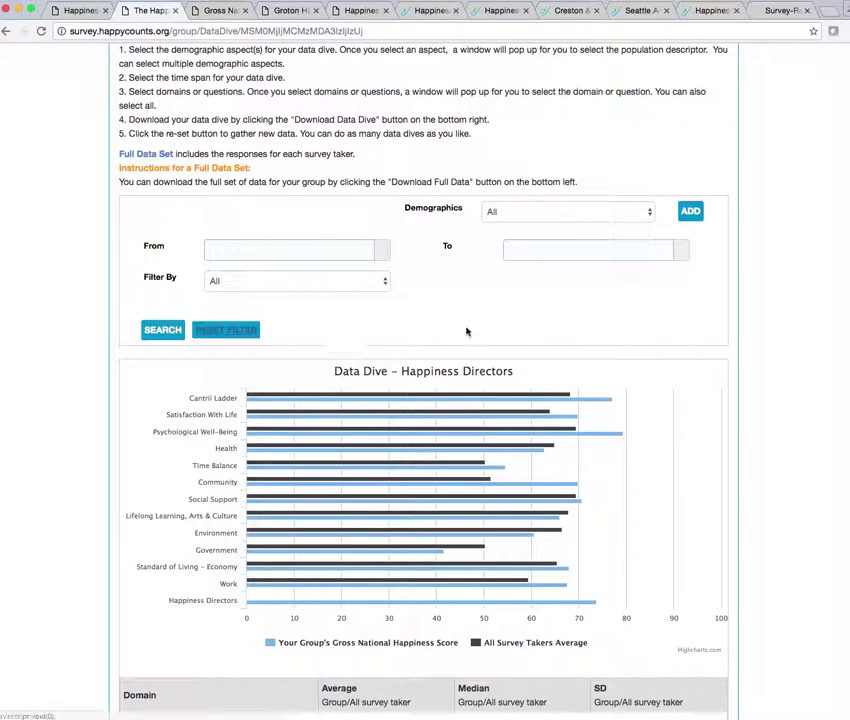
Step: Add a Marital status demographic filter set to Domestic partnership
{"action": "left_click", "coordinate": [524, 213]}
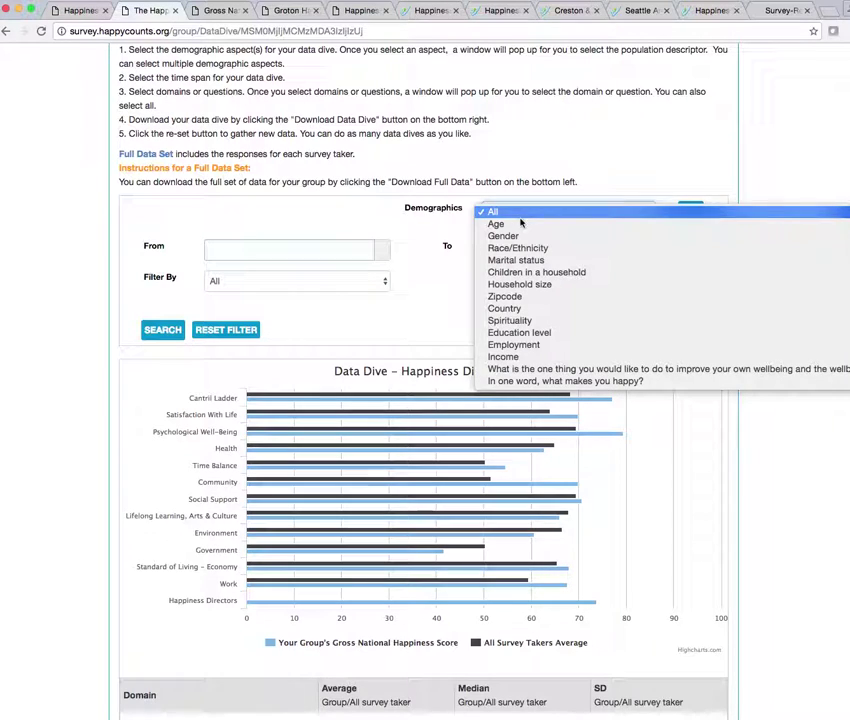
{"action": "left_click", "coordinate": [497, 224]}
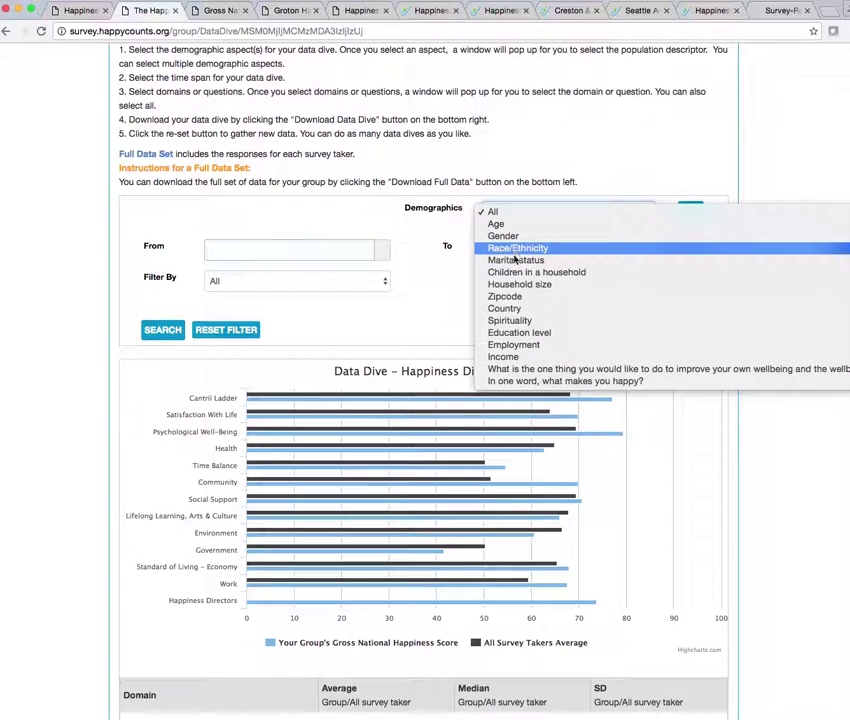
{"action": "left_click", "coordinate": [516, 260]}
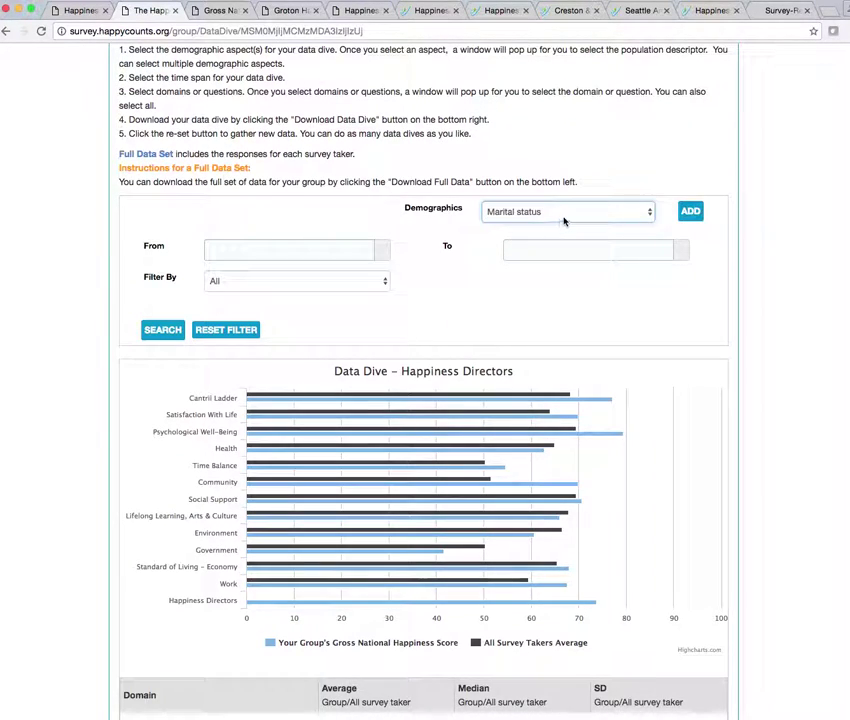
{"action": "left_click", "coordinate": [693, 213]}
{"action": "left_click", "coordinate": [630, 283]}
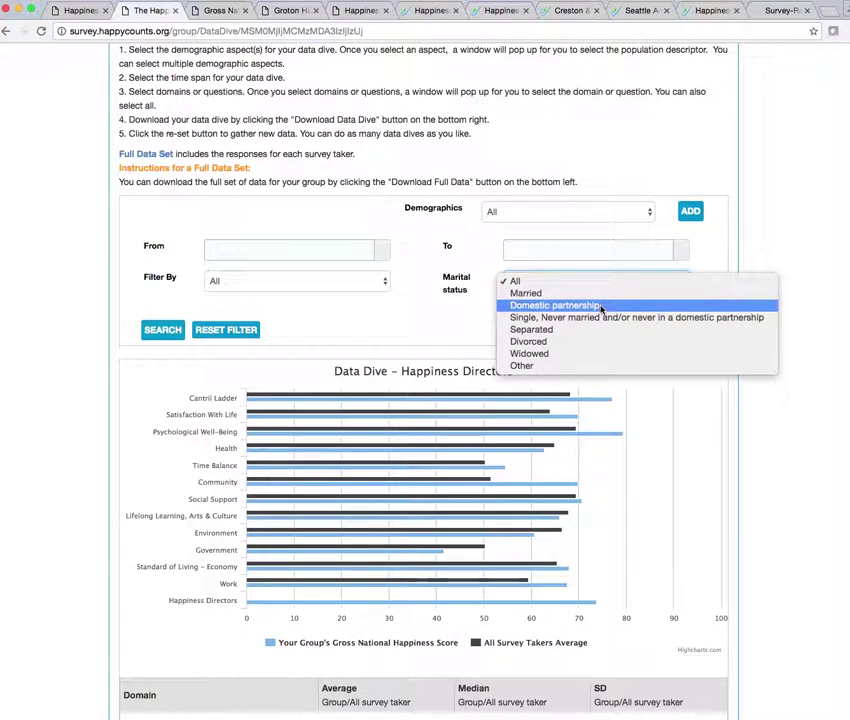
{"action": "left_click", "coordinate": [603, 304]}
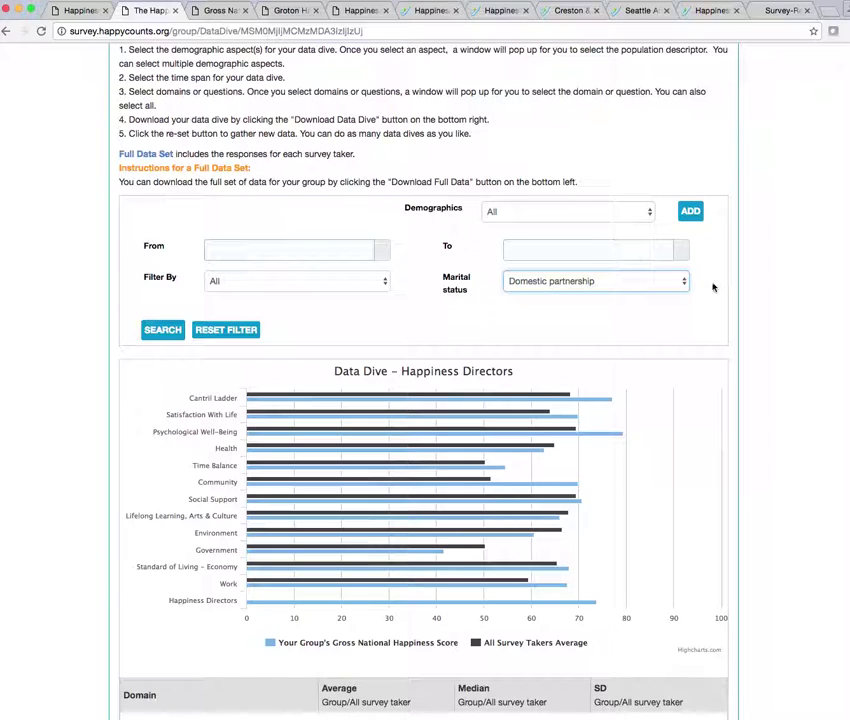
Step: Add an Age demographic filter limited to 50 - 54
{"action": "left_click", "coordinate": [628, 209]}
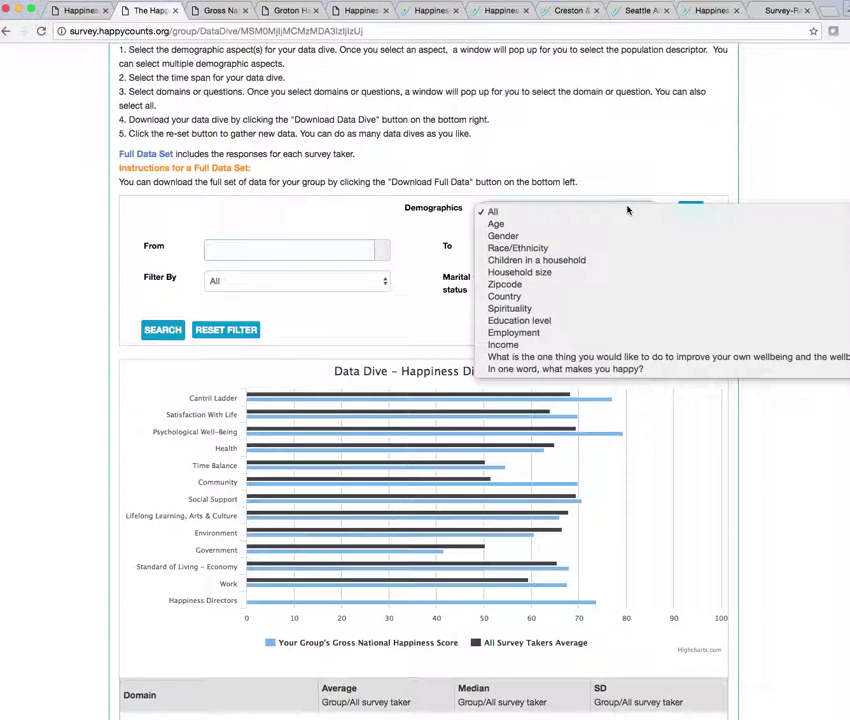
{"action": "left_click", "coordinate": [571, 228]}
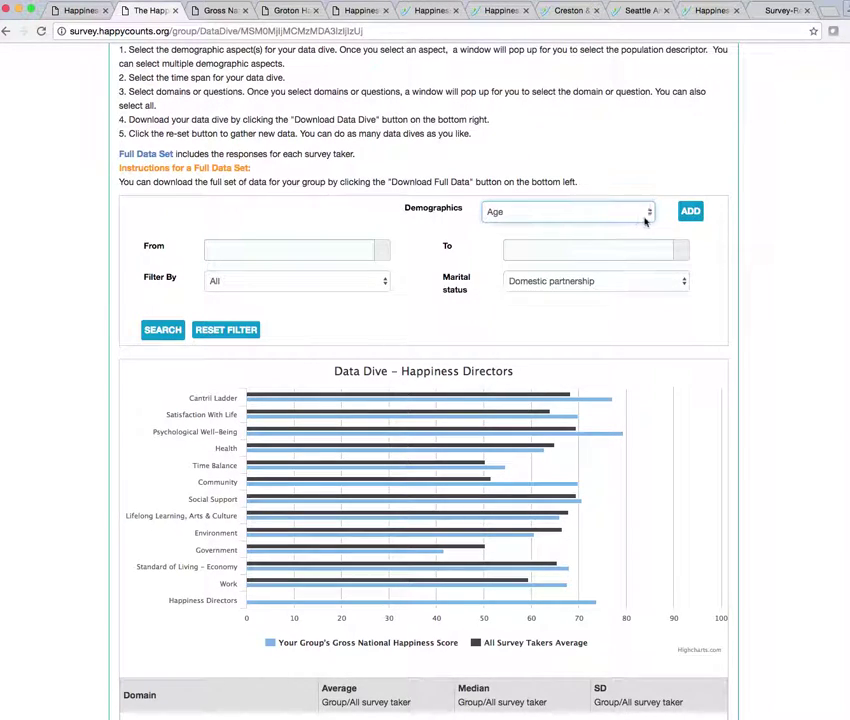
{"action": "left_click", "coordinate": [688, 214]}
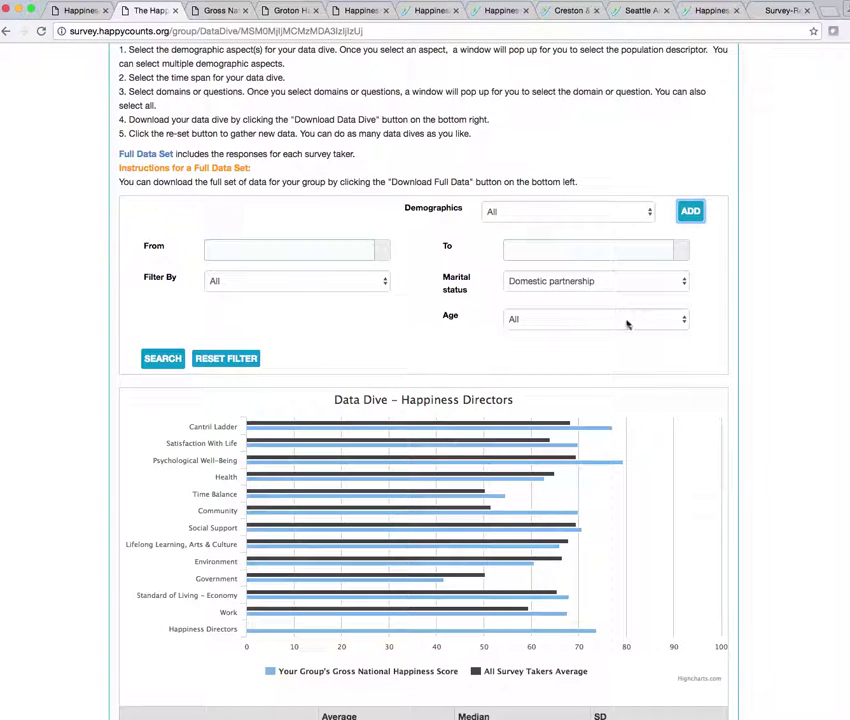
{"action": "left_click", "coordinate": [634, 320]}
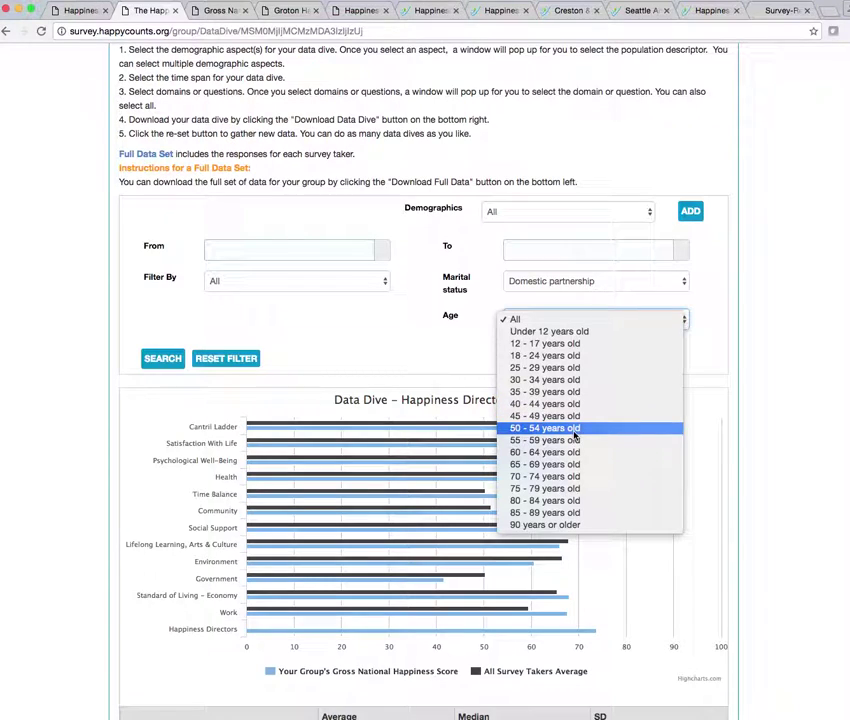
{"action": "left_click", "coordinate": [576, 428]}
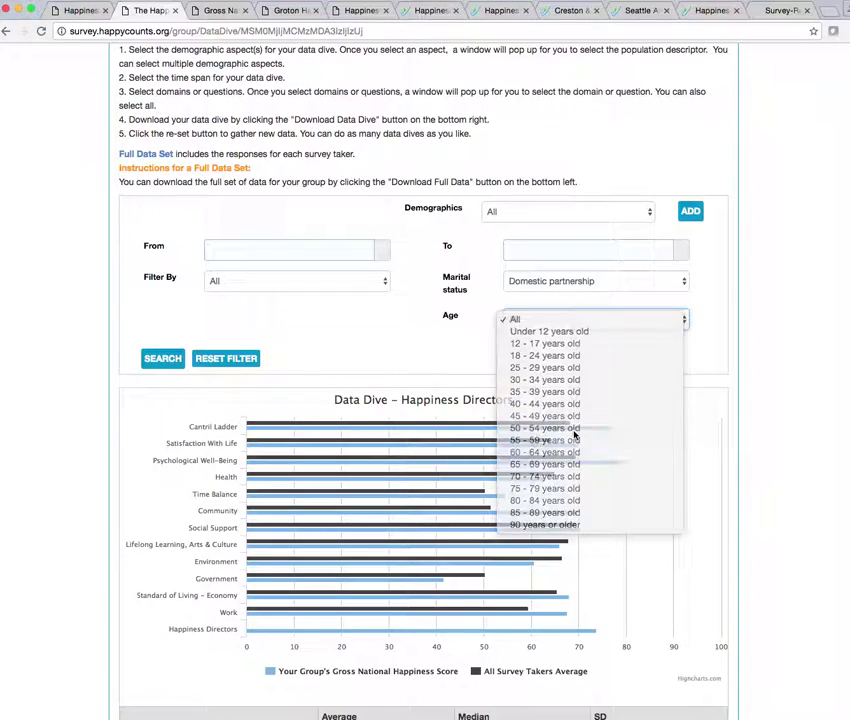
{"action": "left_click", "coordinate": [456, 357]}
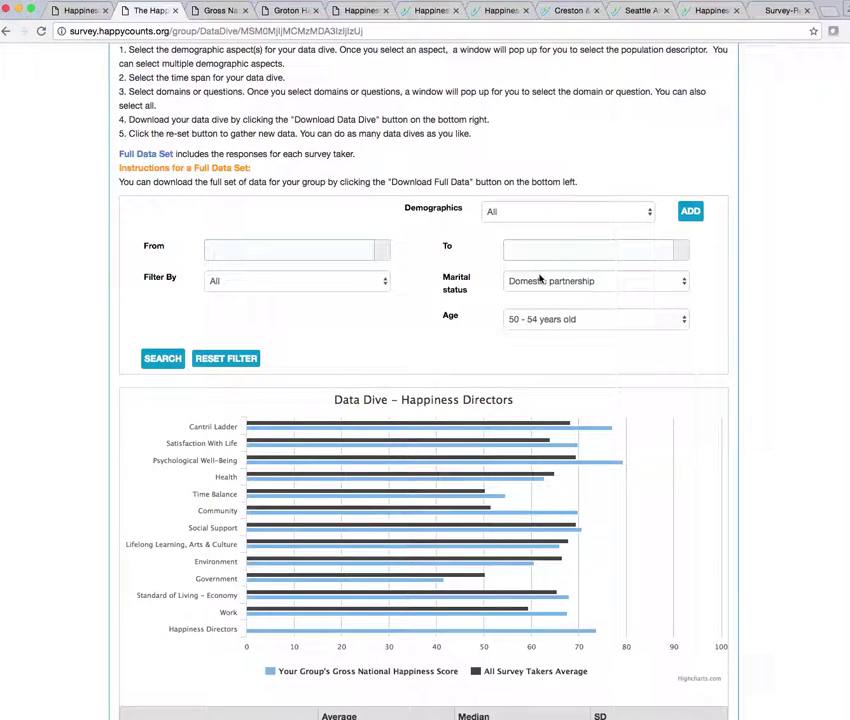
{"action": "left_click", "coordinate": [650, 214]}
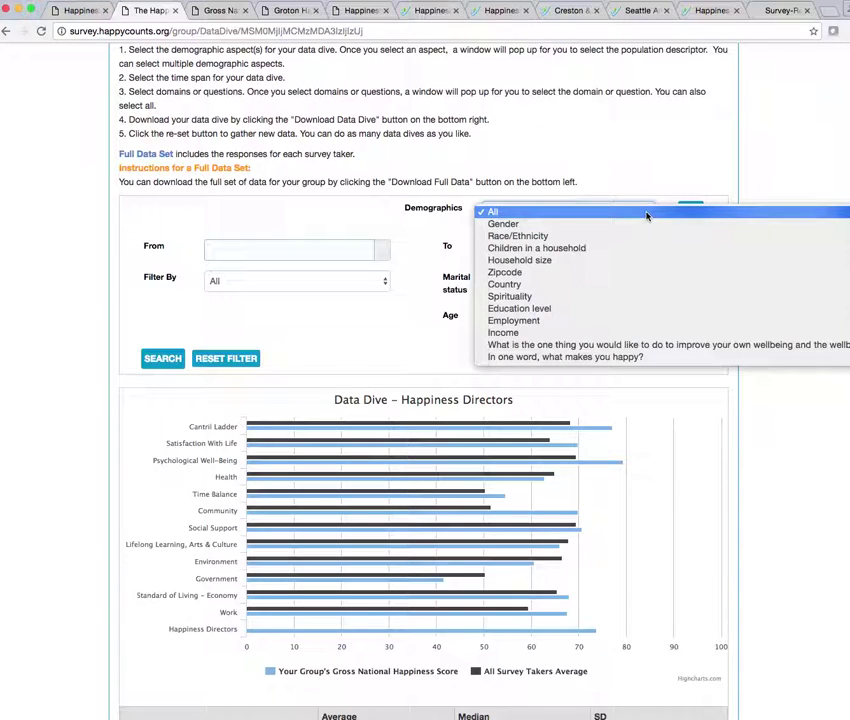
Step: Set the start date to 2016-01-01 and the end date to 2016-10-21
{"action": "left_click", "coordinate": [353, 249]}
{"action": "left_click", "coordinate": [346, 252]}
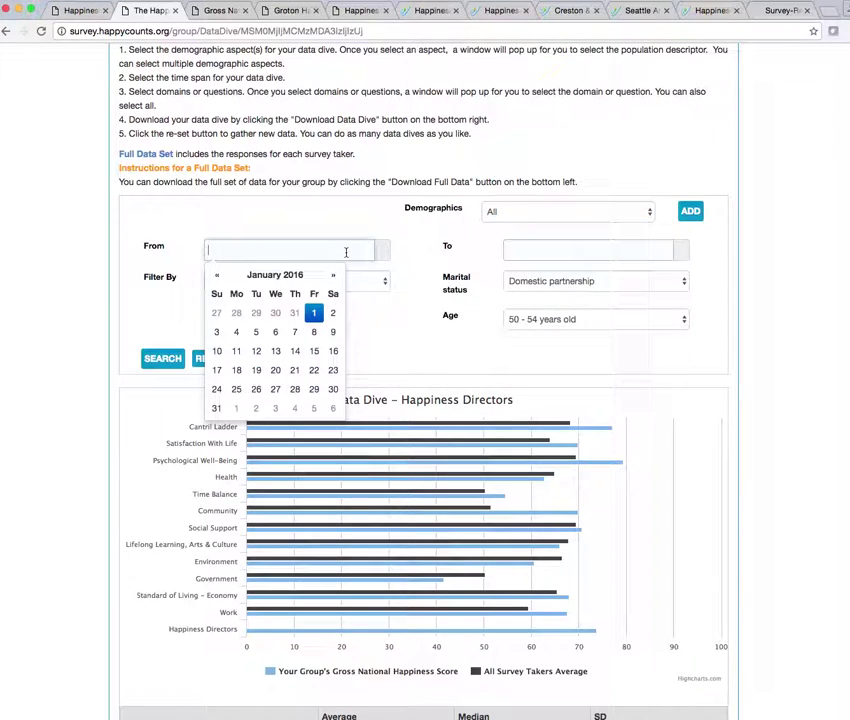
{"action": "left_click", "coordinate": [313, 315]}
{"action": "left_click", "coordinate": [615, 247]}
{"action": "left_click", "coordinate": [612, 370]}
{"action": "left_click", "coordinate": [387, 339]}
Step: Filter the data dive by the survey question 'You felt loved'
{"action": "left_click", "coordinate": [322, 282]}
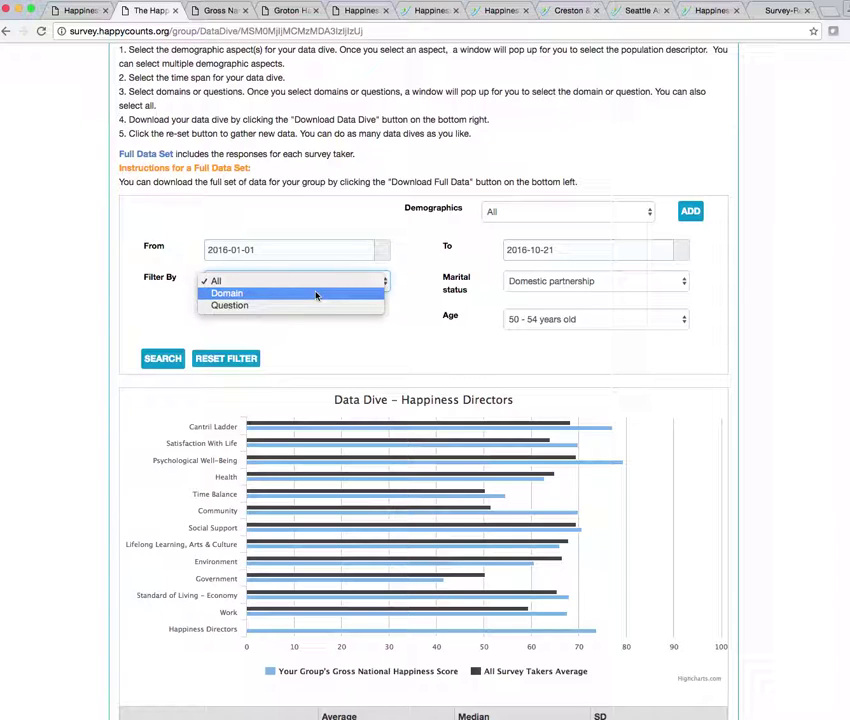
{"action": "left_click", "coordinate": [316, 294]}
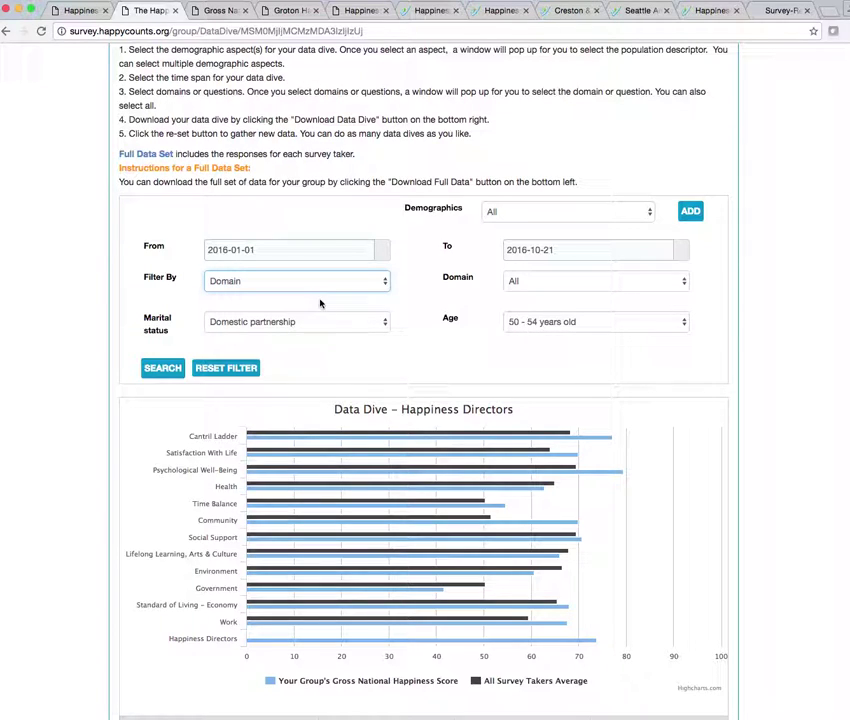
{"action": "left_click", "coordinate": [283, 285]}
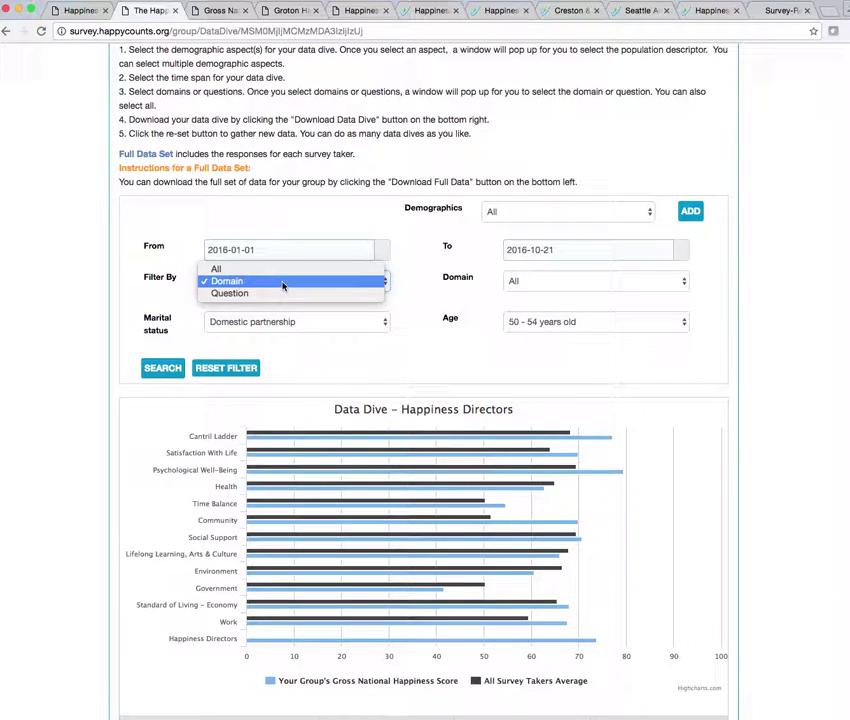
{"action": "left_click", "coordinate": [269, 294]}
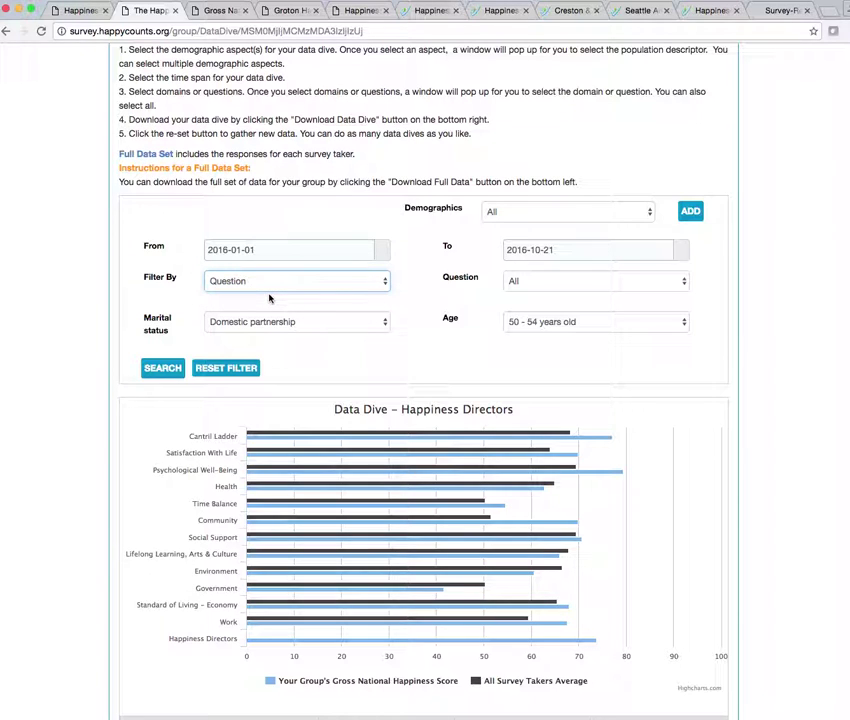
{"action": "left_click", "coordinate": [582, 286]}
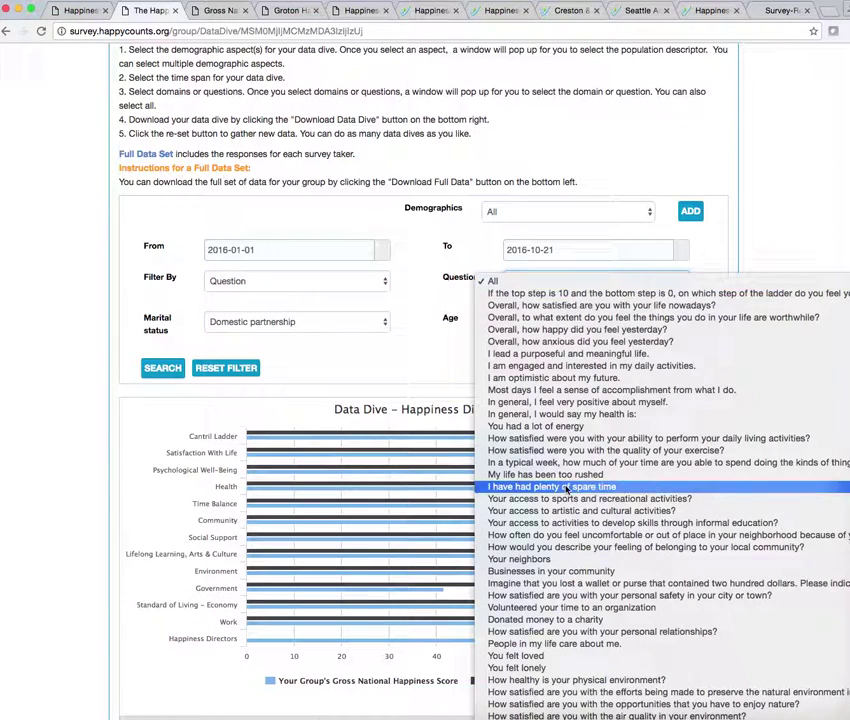
{"action": "scroll", "coordinate": [560, 712], "scroll_direction": "down", "scroll_amount": 2}
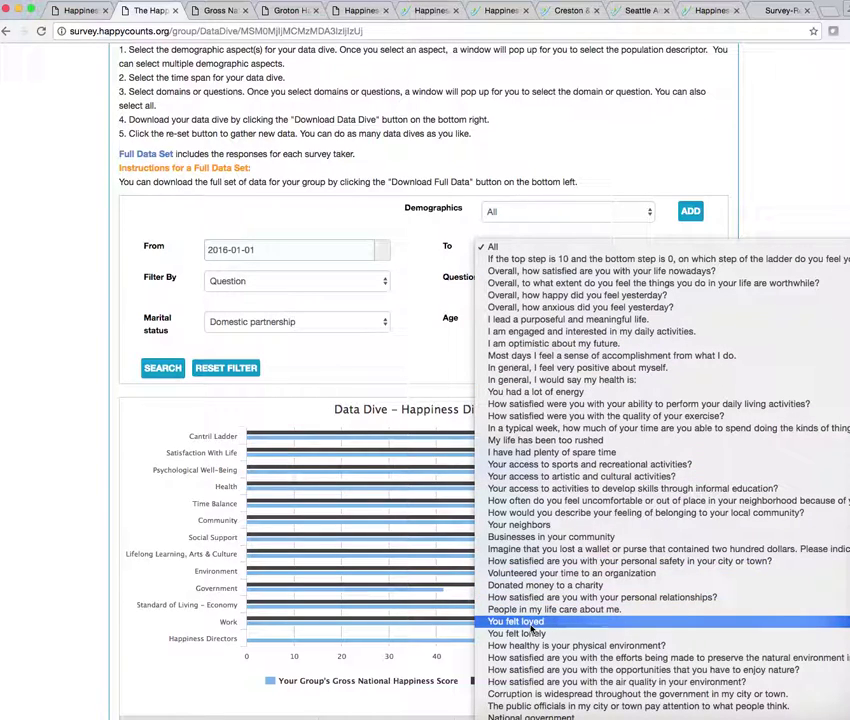
{"action": "left_click", "coordinate": [531, 625]}
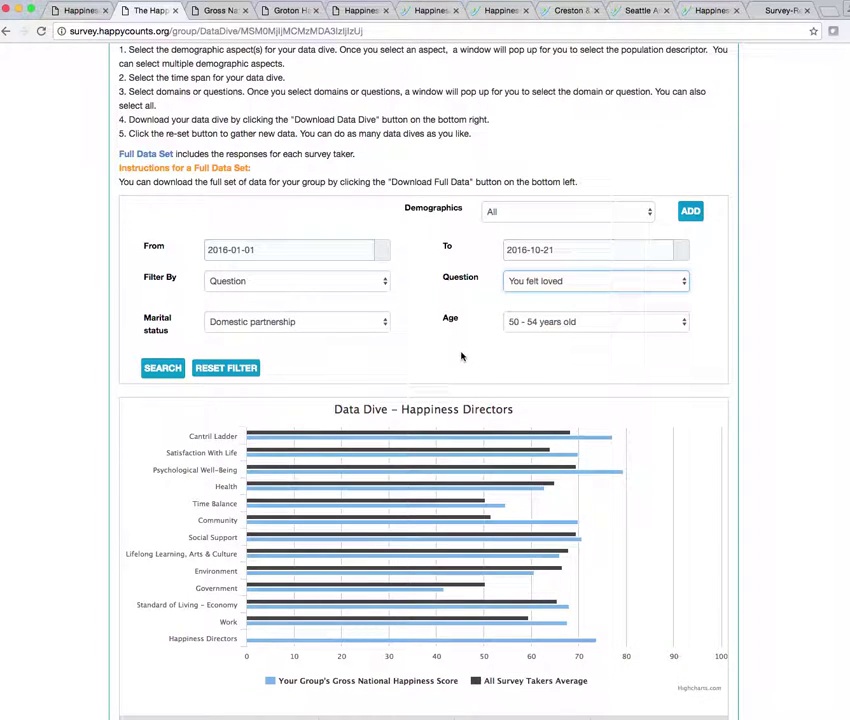
{"action": "left_click", "coordinate": [404, 309]}
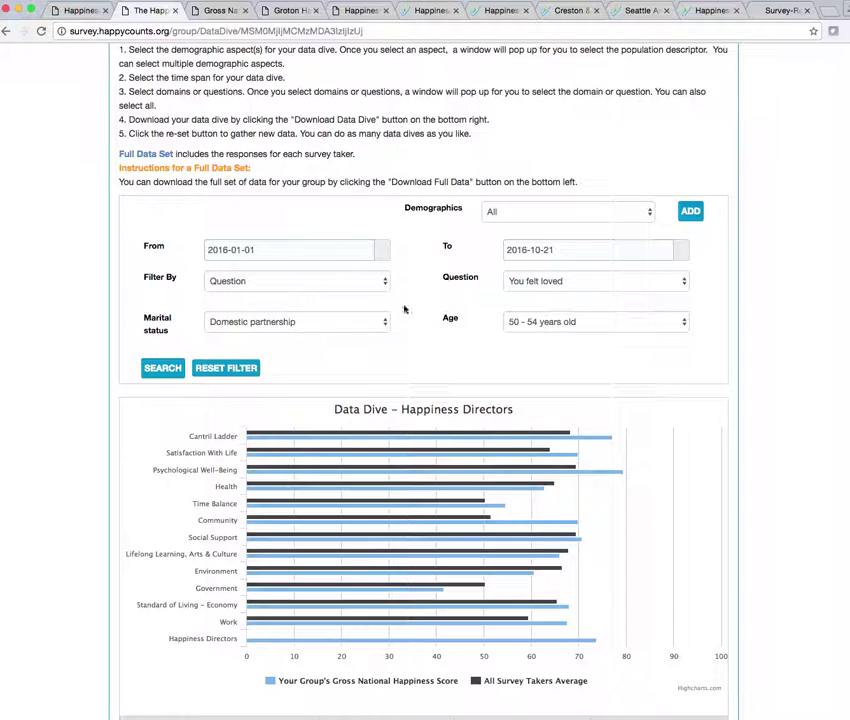
Step: Run the filtered data dive and download the filtered results
{"action": "left_click", "coordinate": [163, 370]}
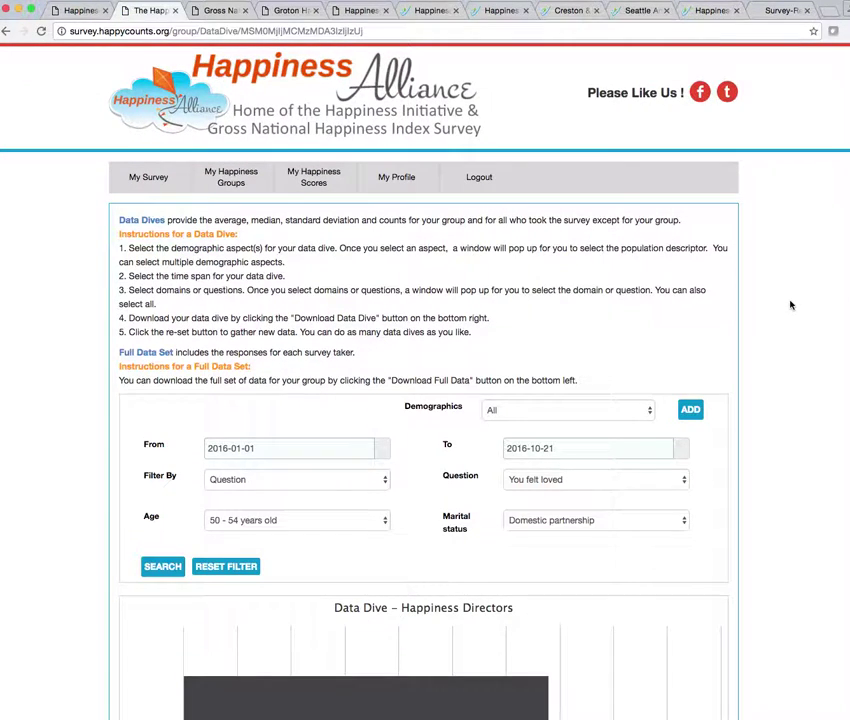
{"action": "scroll", "coordinate": [790, 305], "scroll_direction": "down", "scroll_amount": 5}
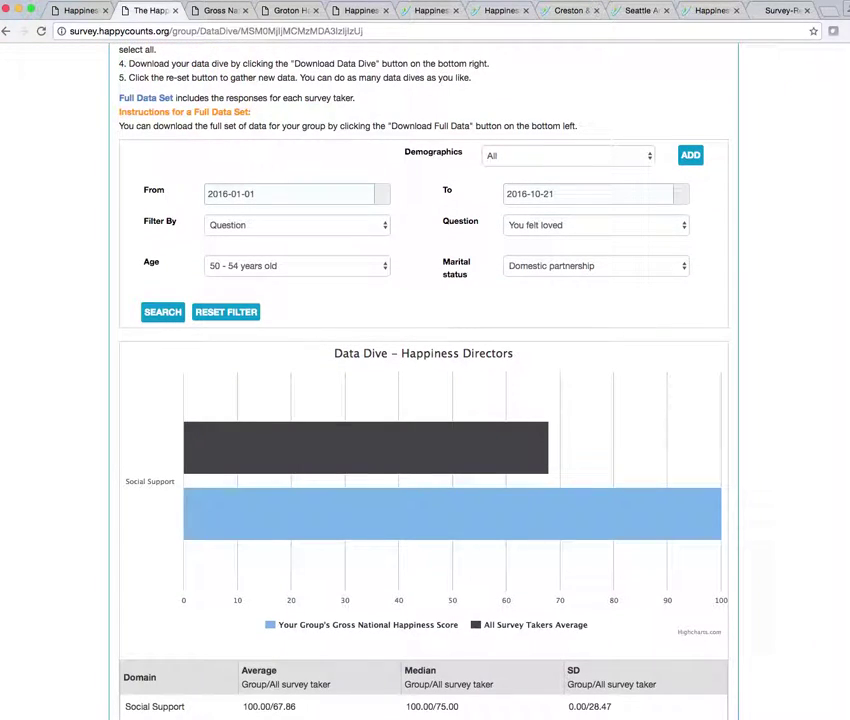
{"action": "scroll", "coordinate": [601, 455], "scroll_direction": "down", "scroll_amount": 4}
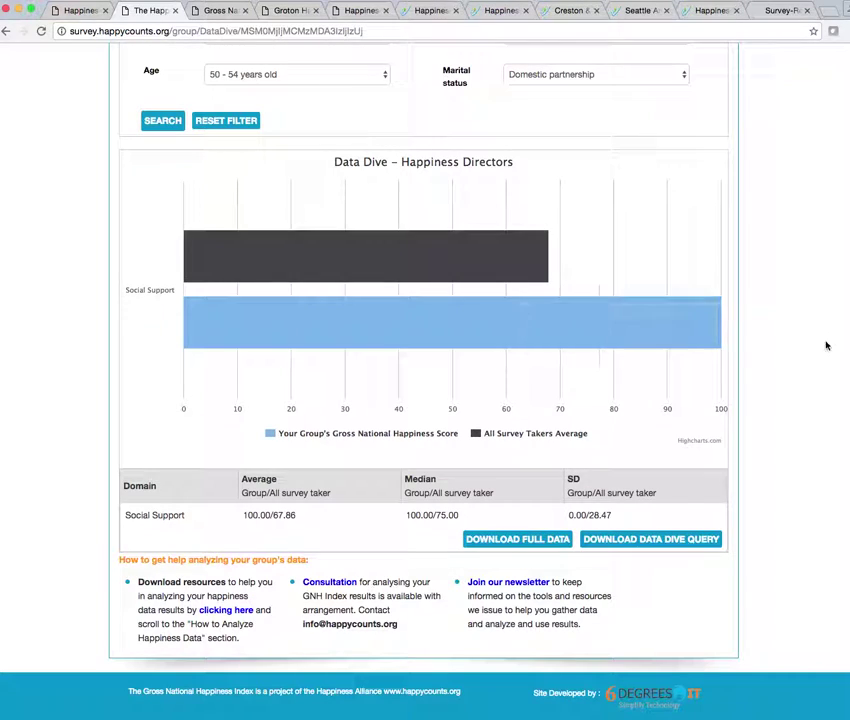
{"action": "left_click", "coordinate": [609, 543]}
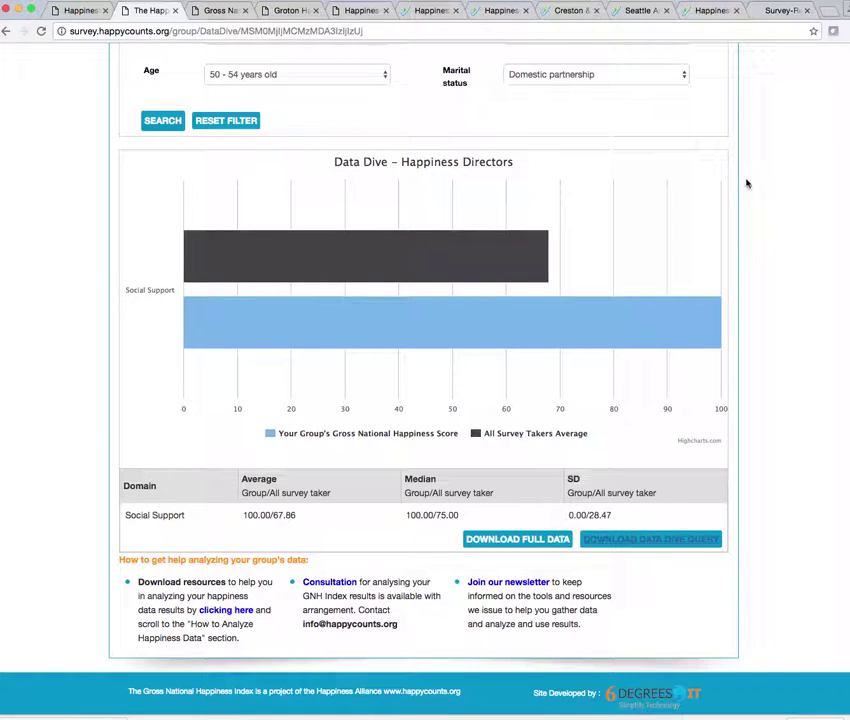
{"action": "scroll", "coordinate": [746, 183], "scroll_direction": "up", "scroll_amount": 5}
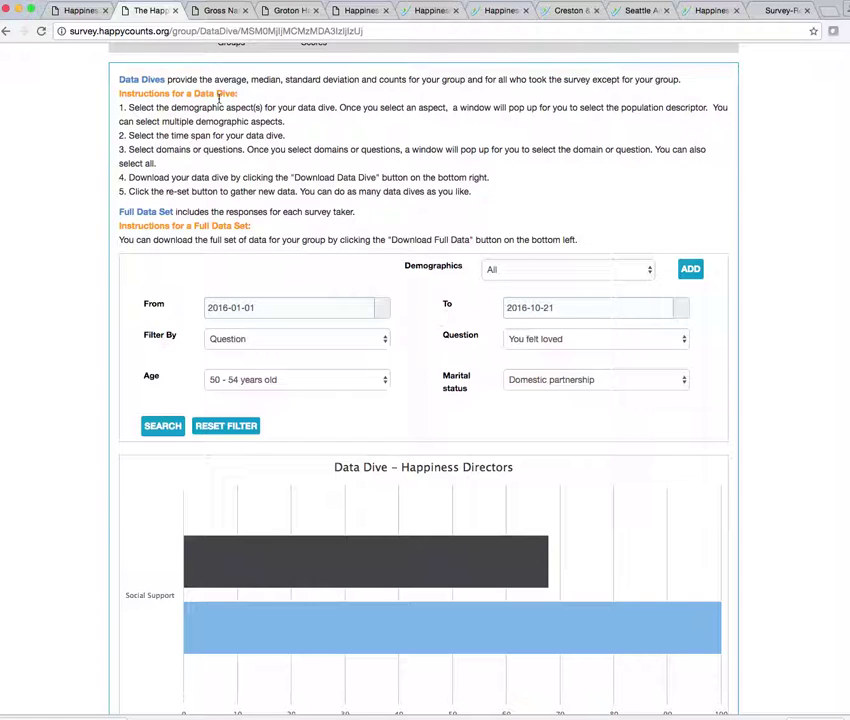
{"action": "left_click", "coordinate": [218, 12]}
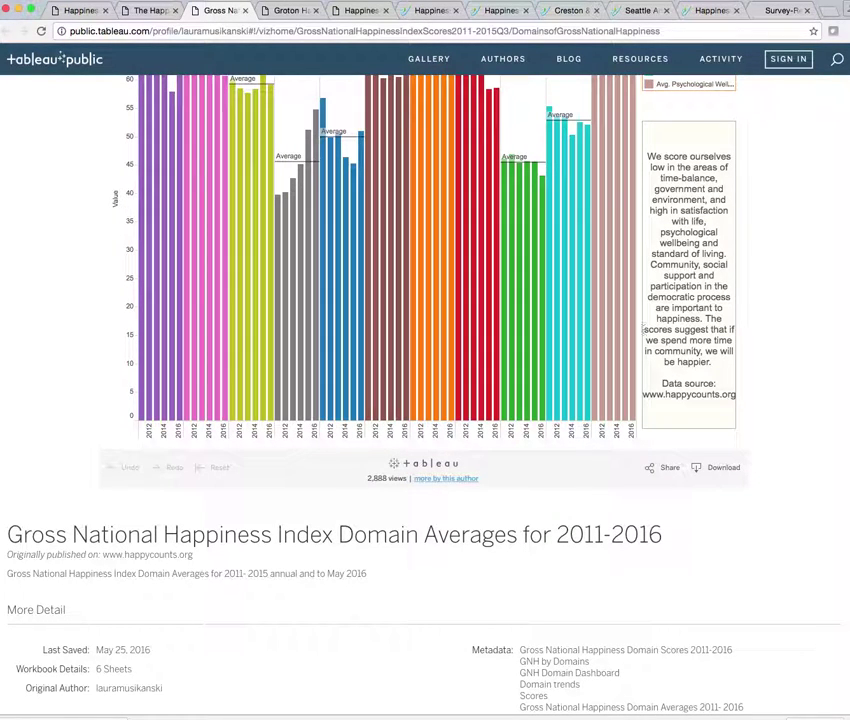
Step: Scroll up to view the Domain Averages 2011–2016 chart's headers and legend
{"action": "scroll", "coordinate": [820, 249], "scroll_direction": "up", "scroll_amount": 3}
{"action": "scroll", "coordinate": [425, 360], "scroll_direction": "up", "scroll_amount": 1}
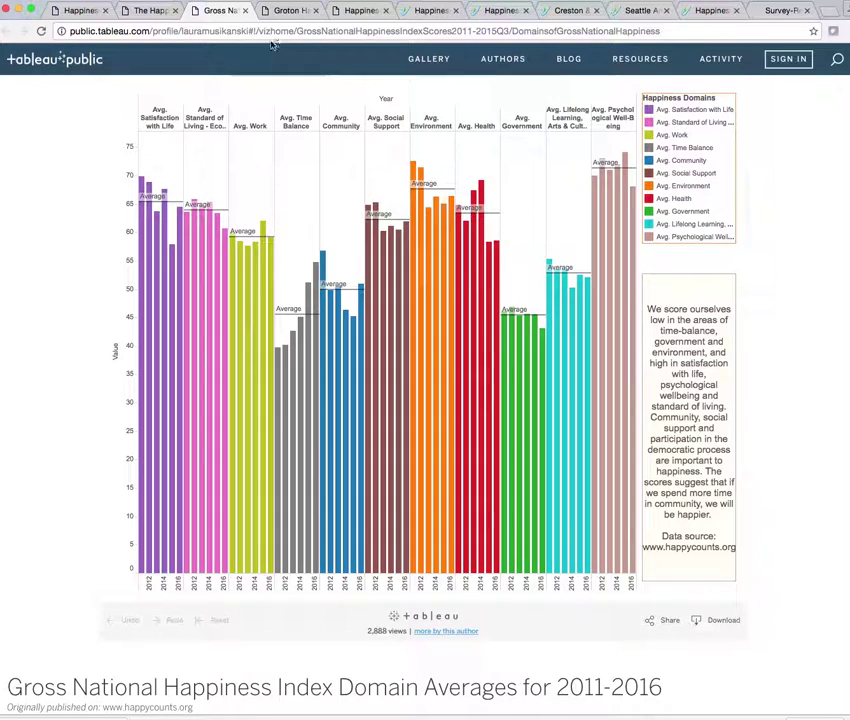
{"action": "left_click", "coordinate": [74, 13]}
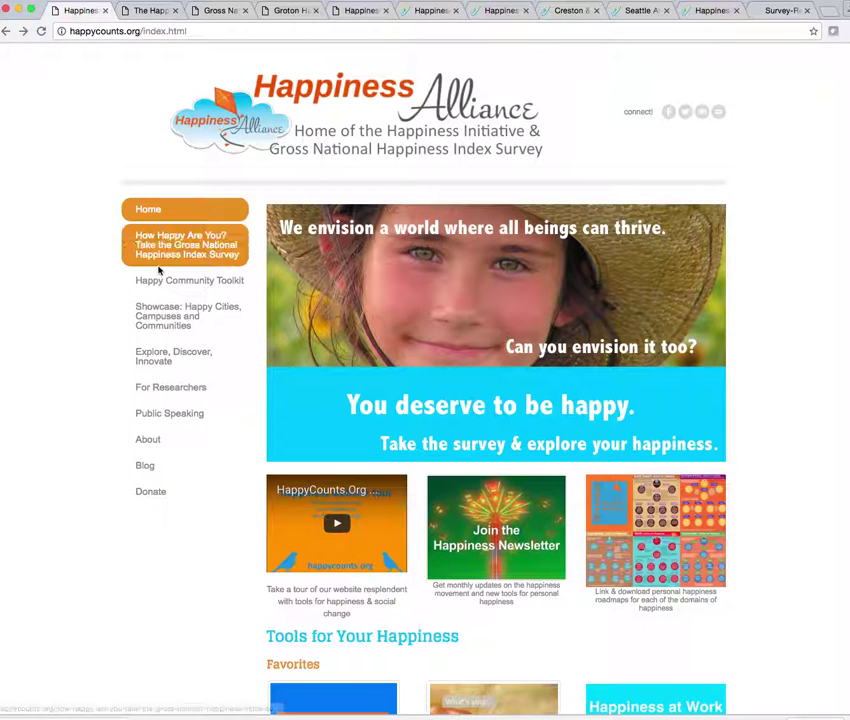
Step: Open the For Researchers data page, then go back to the Tableau domain-averages chart
{"action": "left_click", "coordinate": [146, 393]}
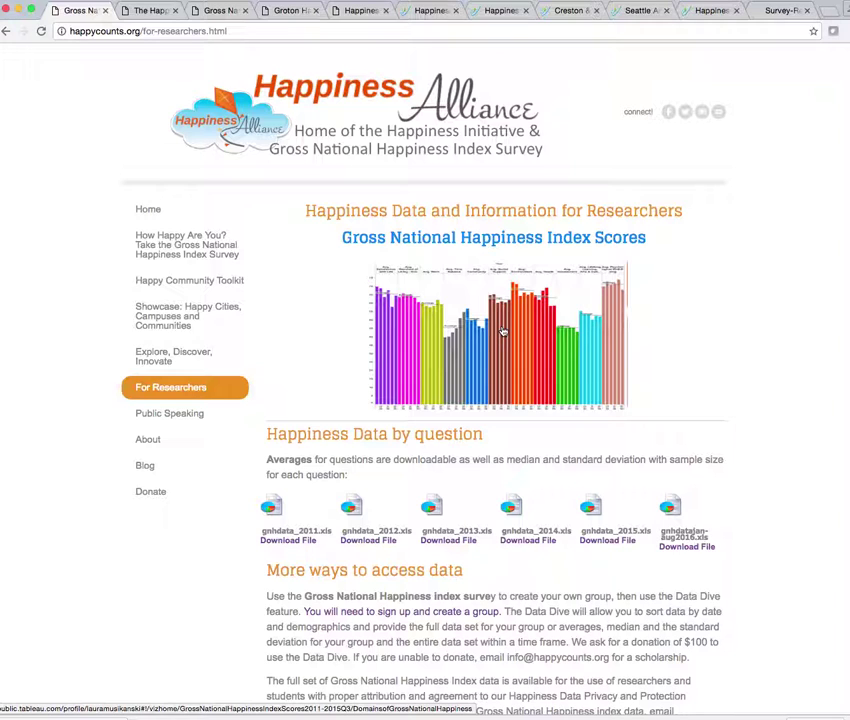
{"action": "left_click", "coordinate": [217, 16]}
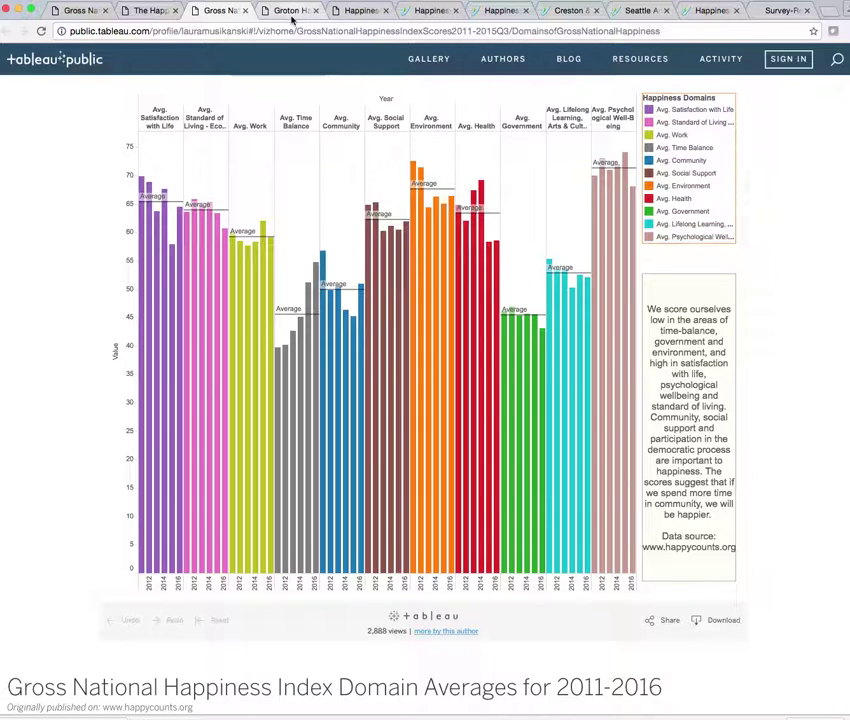
Step: View the Groton workbook's Female and Male happiness sheet, then Scores for all questions by year
{"action": "left_click", "coordinate": [293, 12]}
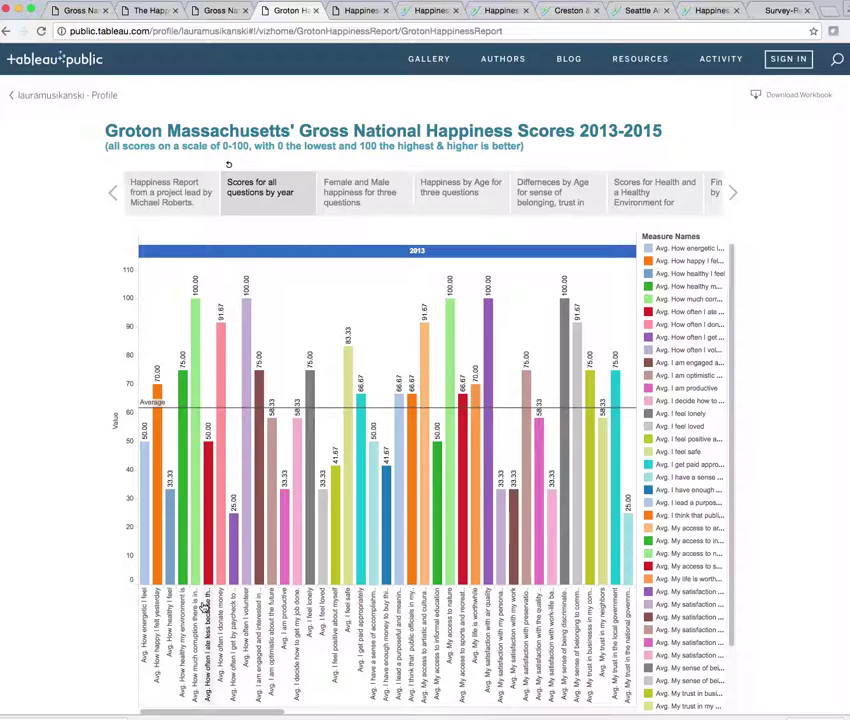
{"action": "left_click", "coordinate": [357, 198]}
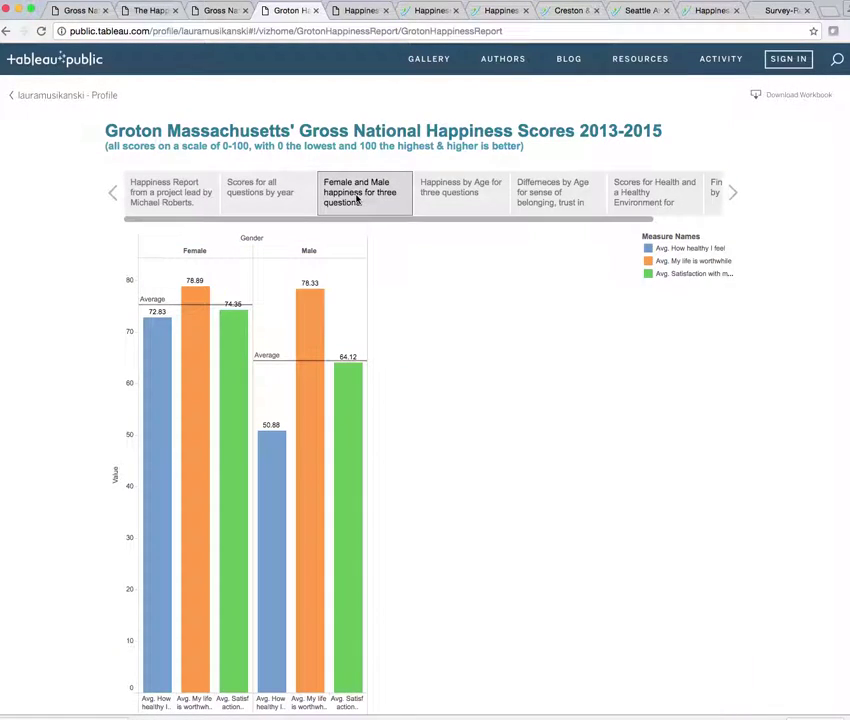
{"action": "left_click", "coordinate": [259, 201]}
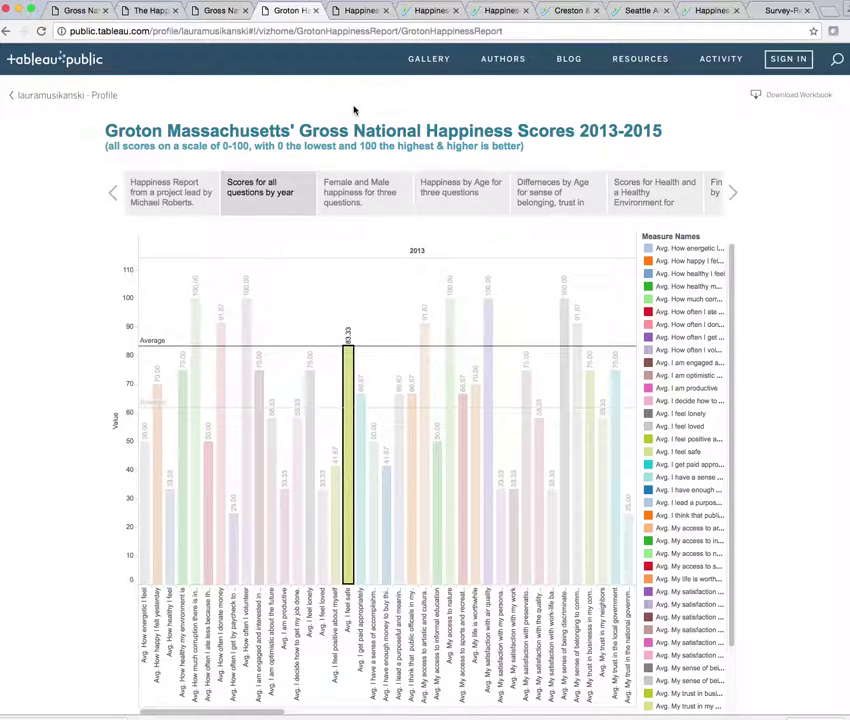
{"action": "left_click", "coordinate": [358, 12]}
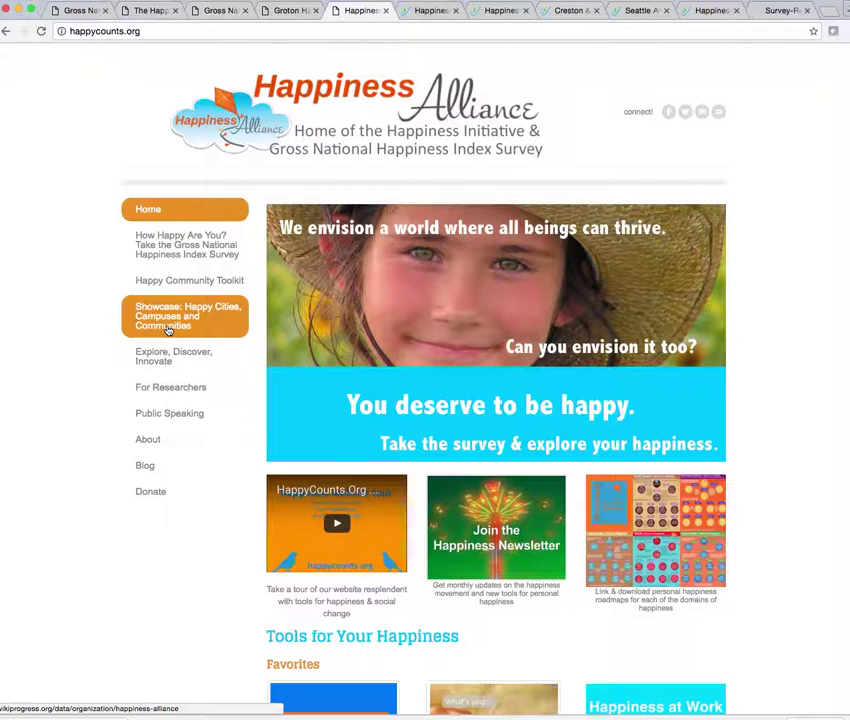
Step: Move from the Happiness Alliance home page to Wikiprogress's Happiness Alliance organisation page
{"action": "left_click", "coordinate": [431, 12]}
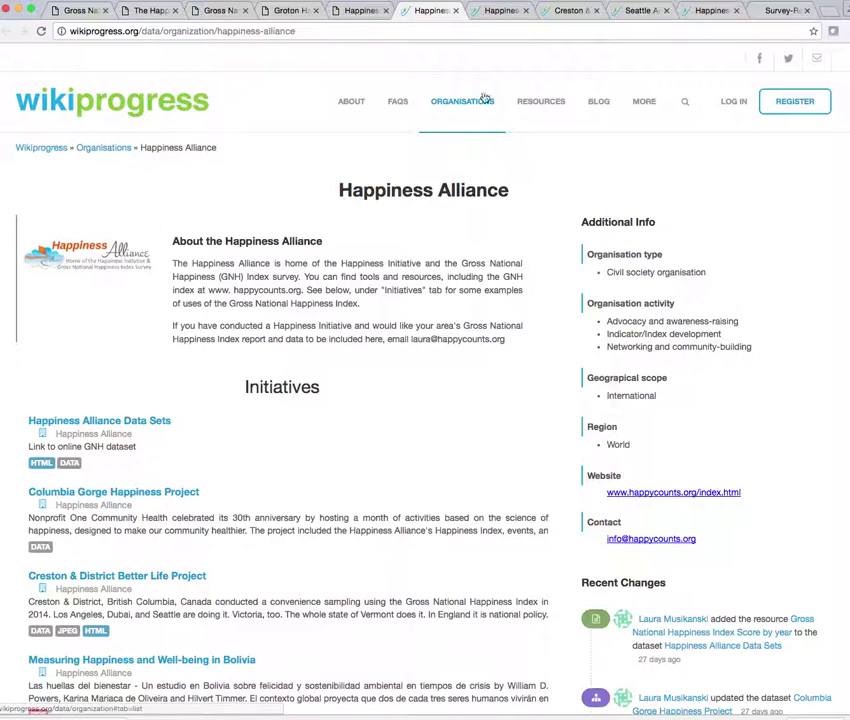
{"action": "left_click", "coordinate": [499, 14]}
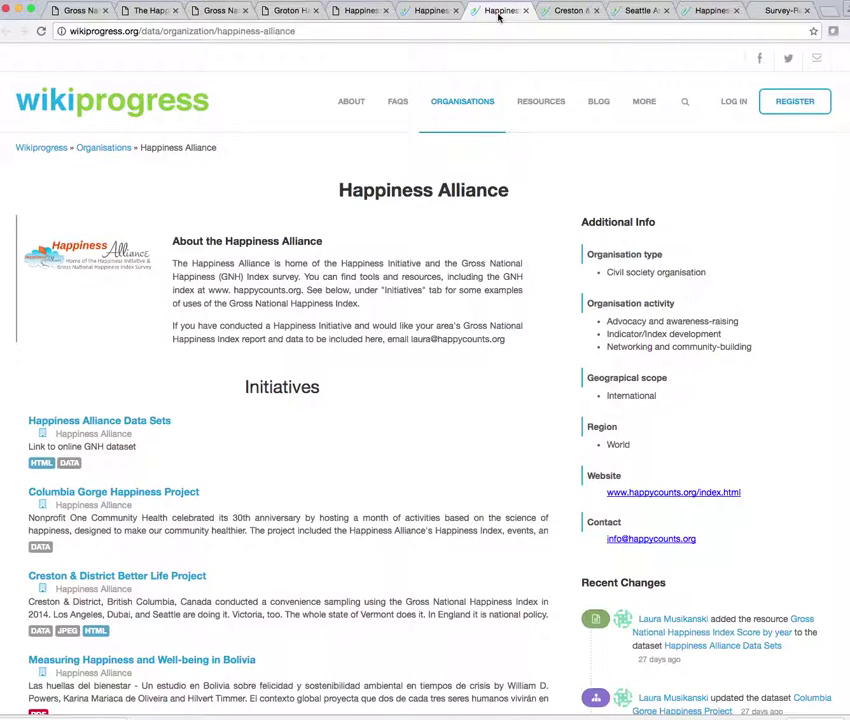
Step: Browse the Creston and Seattle initiative tabs, then open the Creston & District Happiness Report Card PDF
{"action": "left_click", "coordinate": [569, 12]}
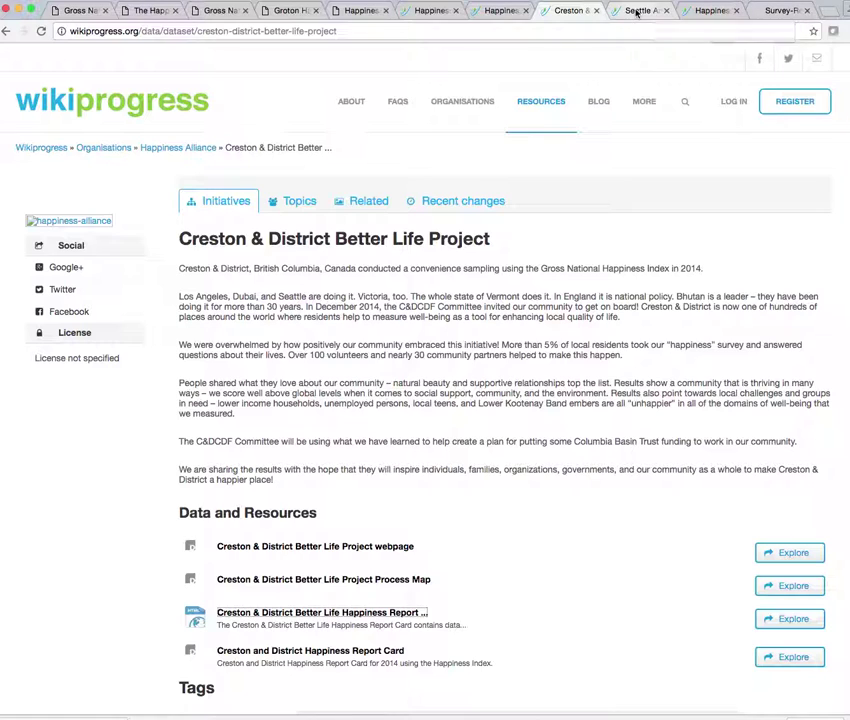
{"action": "left_click", "coordinate": [636, 11]}
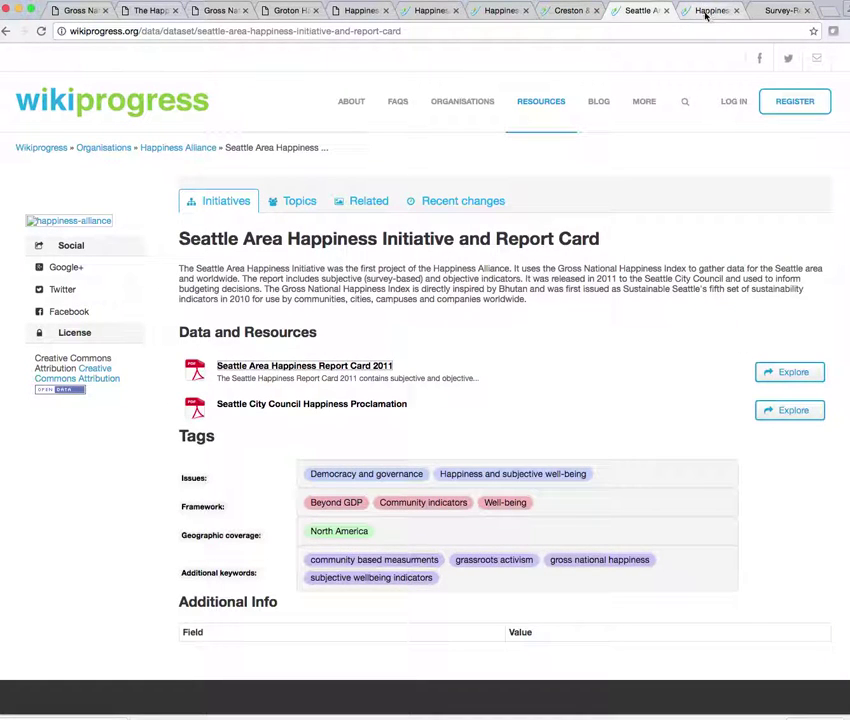
{"action": "left_click", "coordinate": [577, 11]}
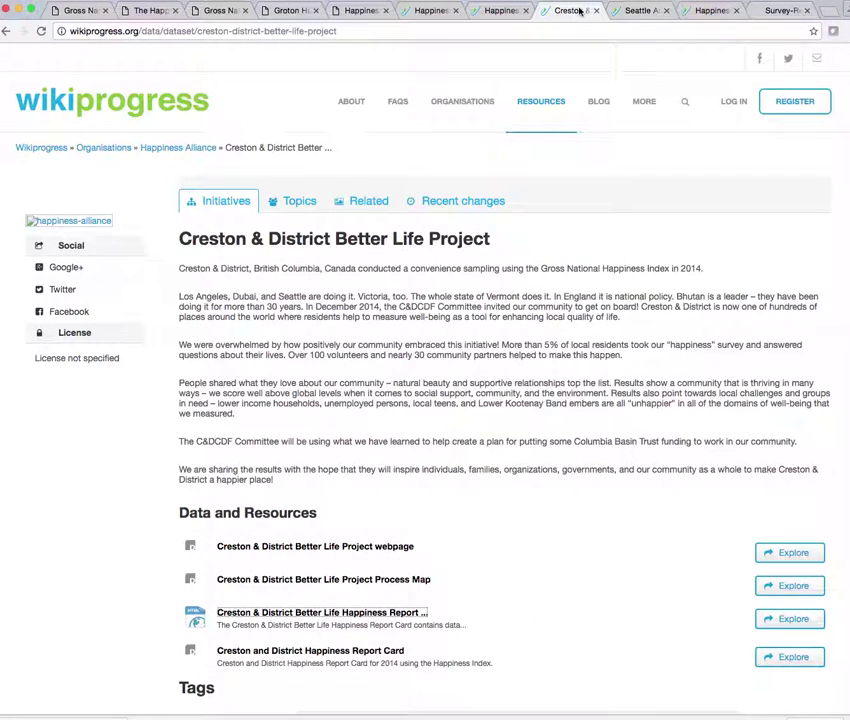
{"action": "left_click", "coordinate": [705, 12]}
{"action": "left_click", "coordinate": [773, 12]}
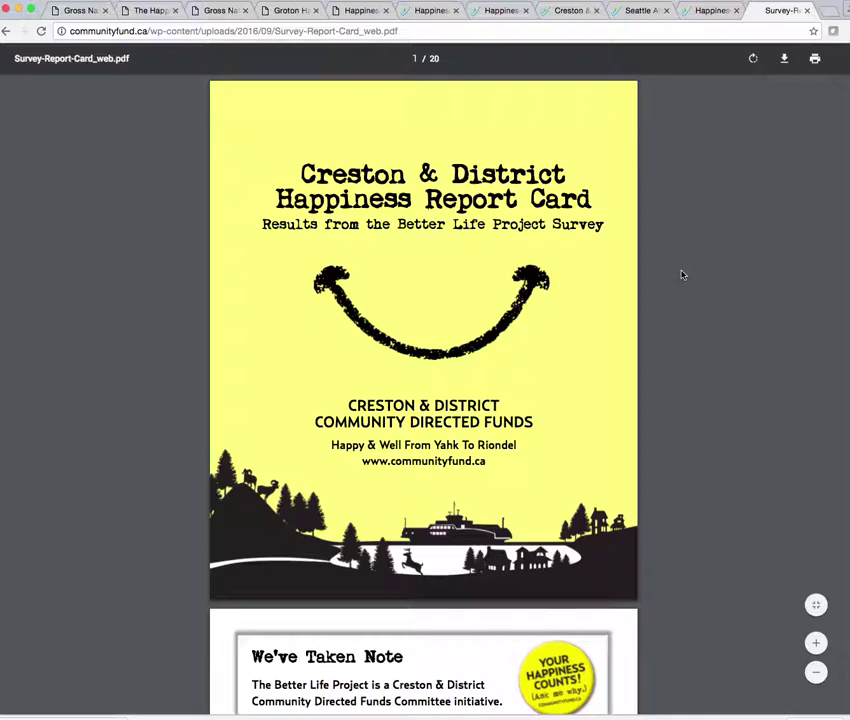
Step: Scroll the Creston report card down to the Life satisfaction page, 8 of 20
{"action": "scroll", "coordinate": [682, 274], "scroll_direction": "down", "scroll_amount": 5}
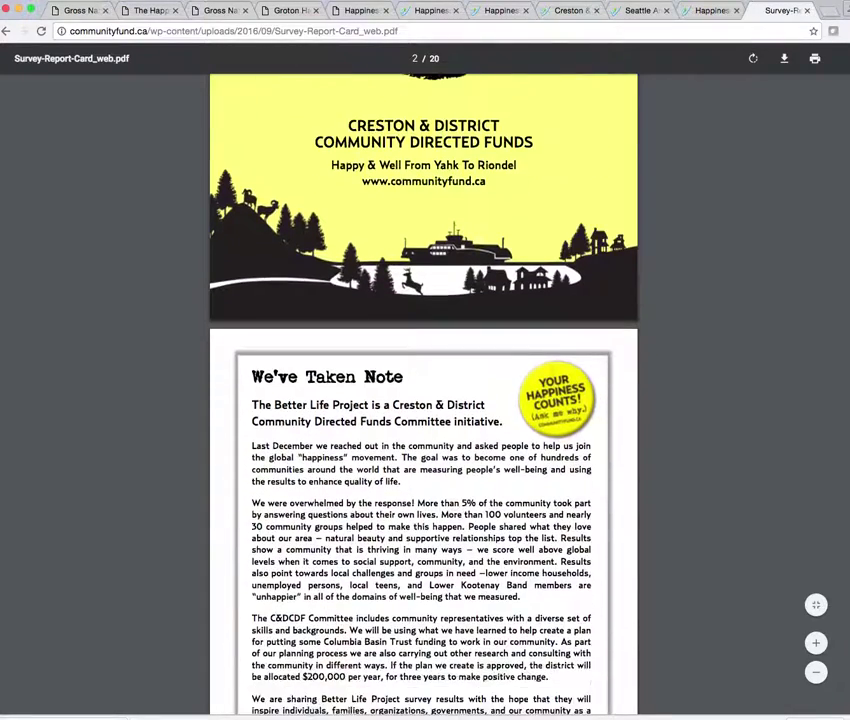
{"action": "scroll", "coordinate": [423, 400], "scroll_direction": "down", "scroll_amount": 8}
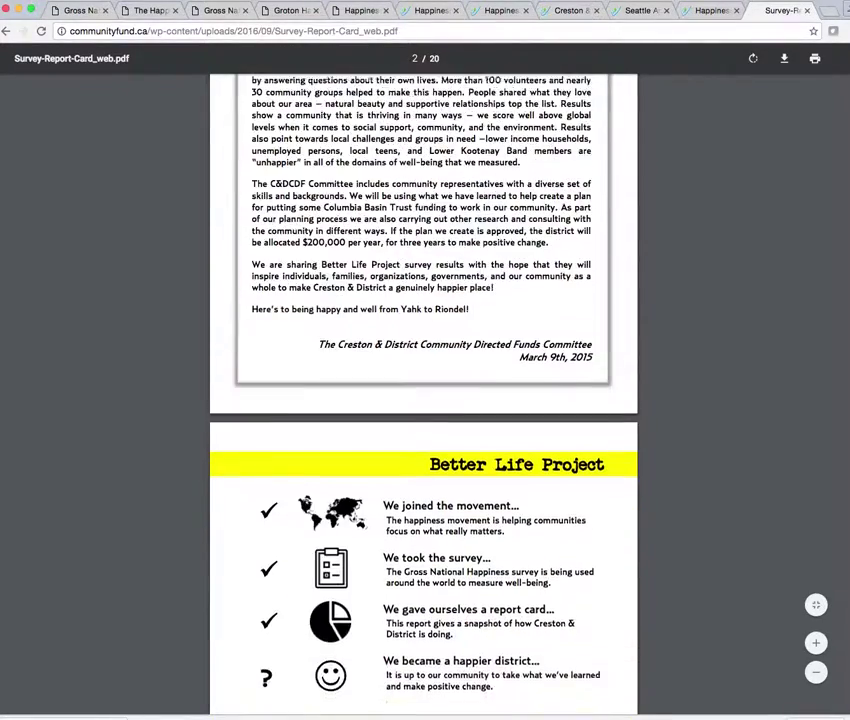
{"action": "scroll", "coordinate": [423, 400], "scroll_direction": "down", "scroll_amount": 8}
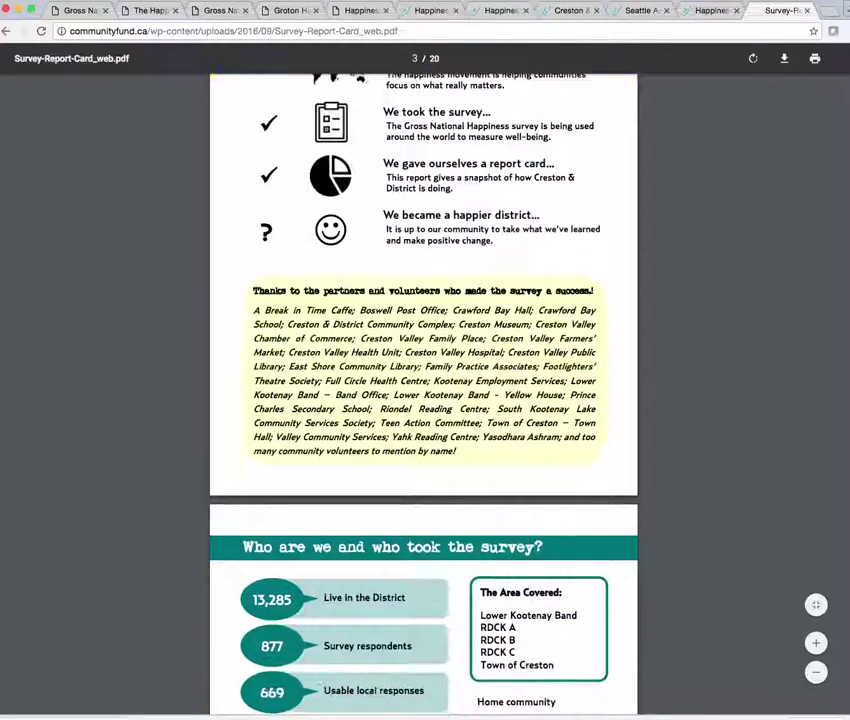
{"action": "scroll", "coordinate": [423, 400], "scroll_direction": "down", "scroll_amount": 6}
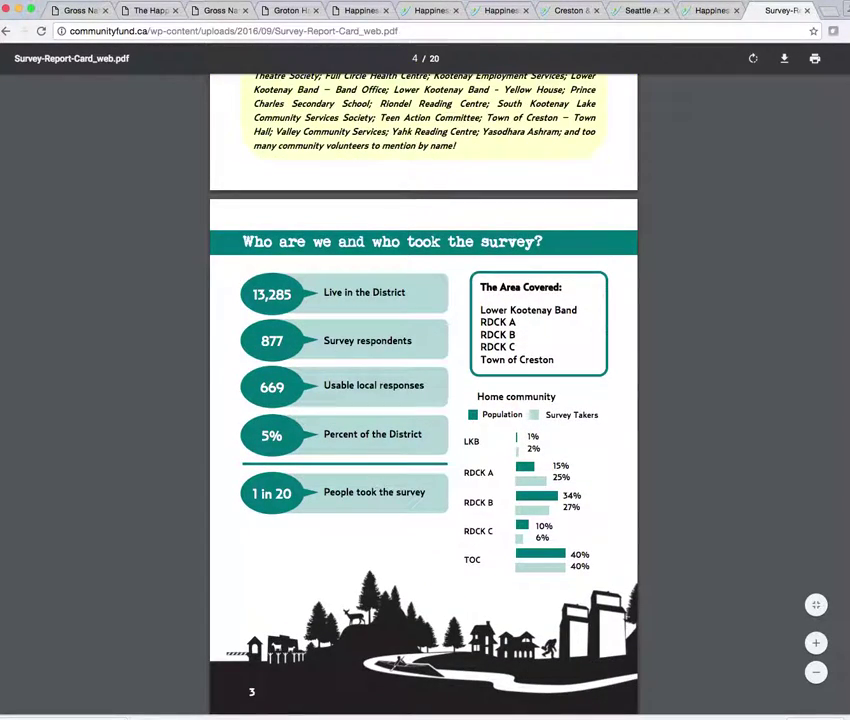
{"action": "scroll", "coordinate": [423, 400], "scroll_direction": "down", "scroll_amount": 5}
{"action": "scroll", "coordinate": [423, 400], "scroll_direction": "down", "scroll_amount": 6}
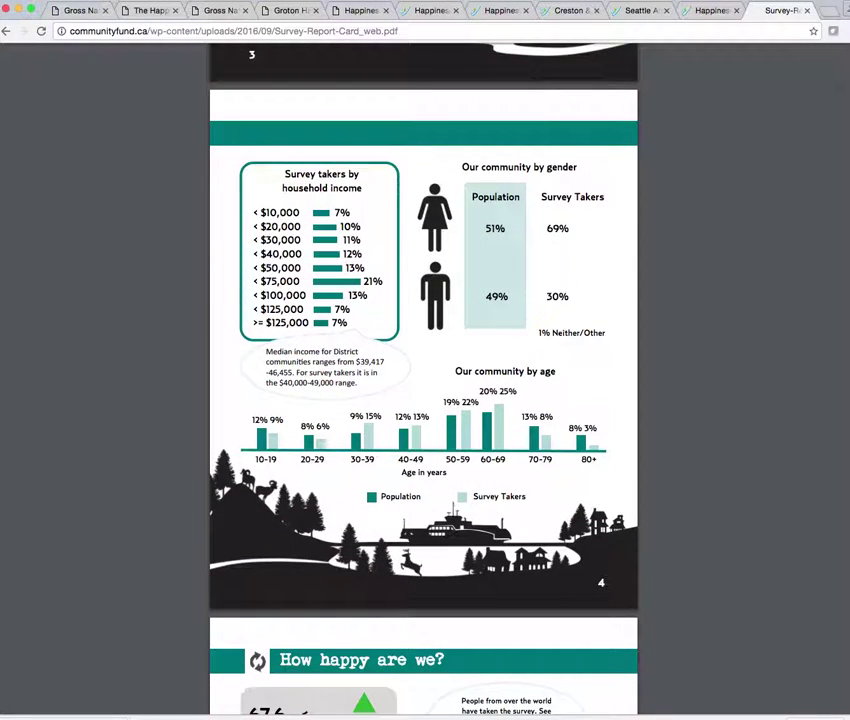
{"action": "scroll", "coordinate": [423, 400], "scroll_direction": "down", "scroll_amount": 7}
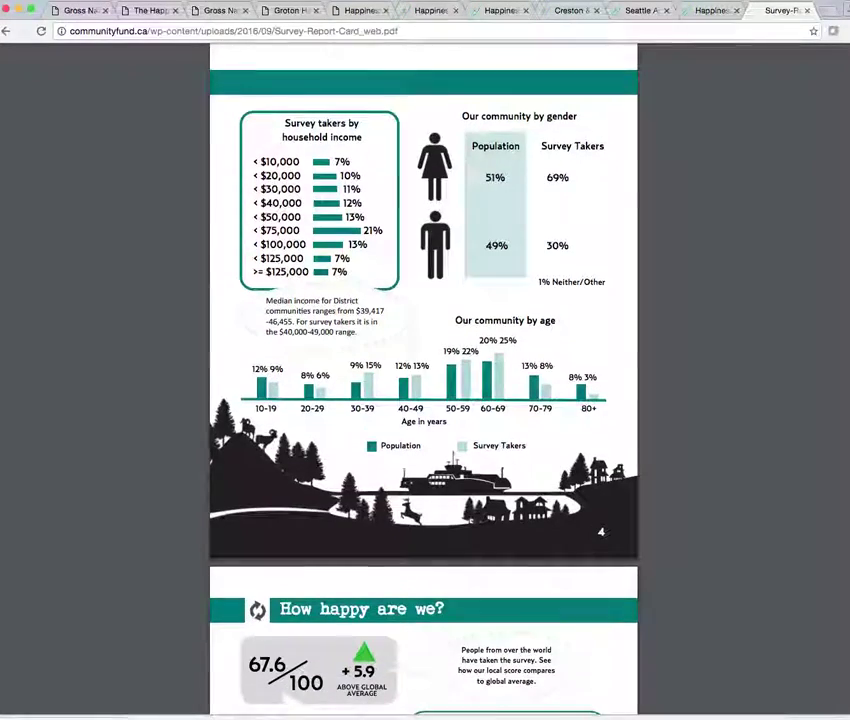
{"action": "scroll", "coordinate": [423, 400], "scroll_direction": "down", "scroll_amount": 5}
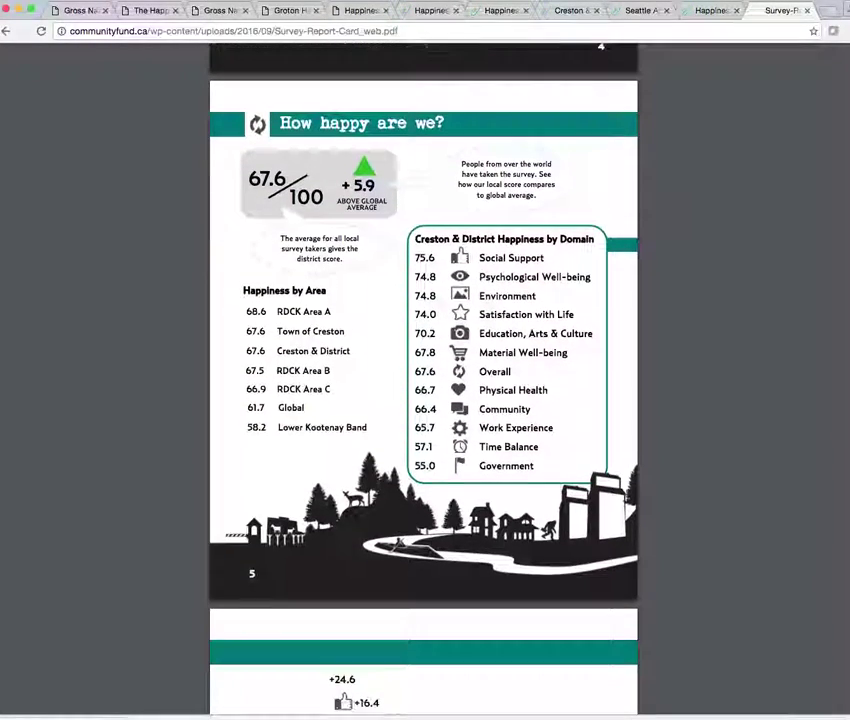
{"action": "scroll", "coordinate": [423, 400], "scroll_direction": "down", "scroll_amount": 10}
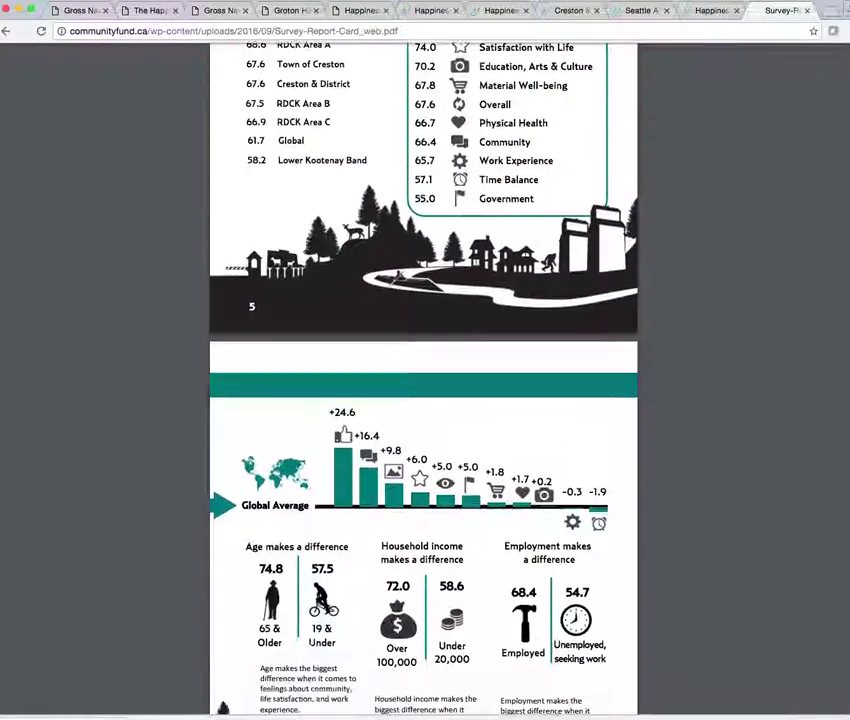
{"action": "scroll", "coordinate": [423, 400], "scroll_direction": "down", "scroll_amount": 10}
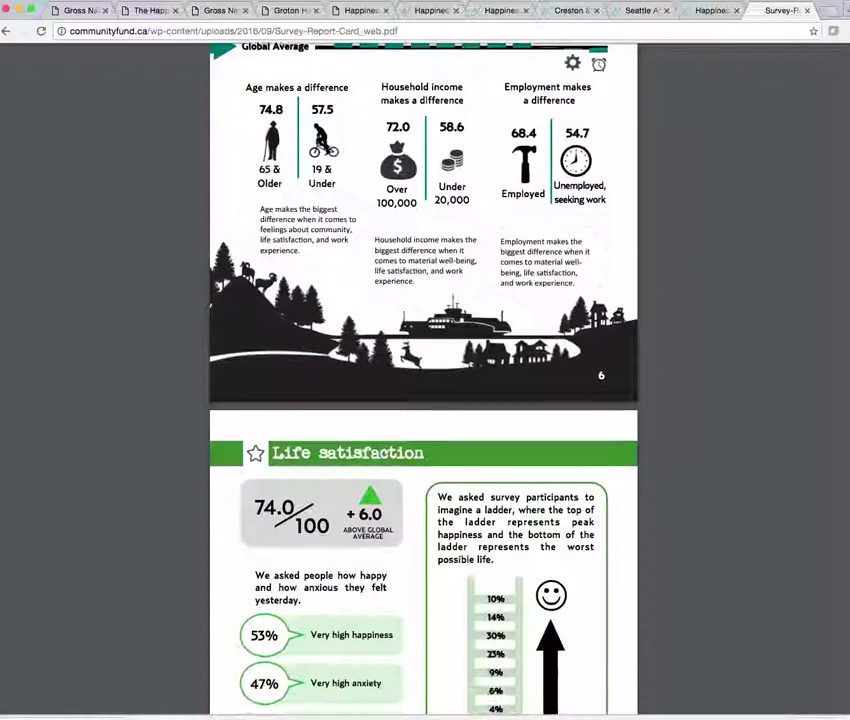
{"action": "scroll", "coordinate": [423, 400], "scroll_direction": "down", "scroll_amount": 2}
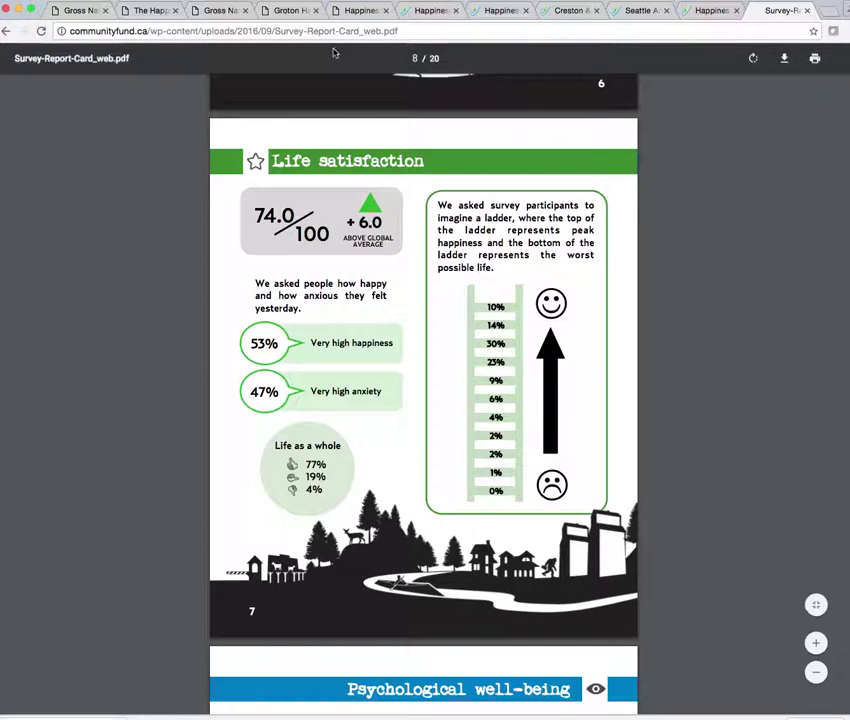
Step: Go from the Happiness Alliance home and Wikiprogress pages to the Seattle Area Happiness Initiative page
{"action": "left_click", "coordinate": [357, 12]}
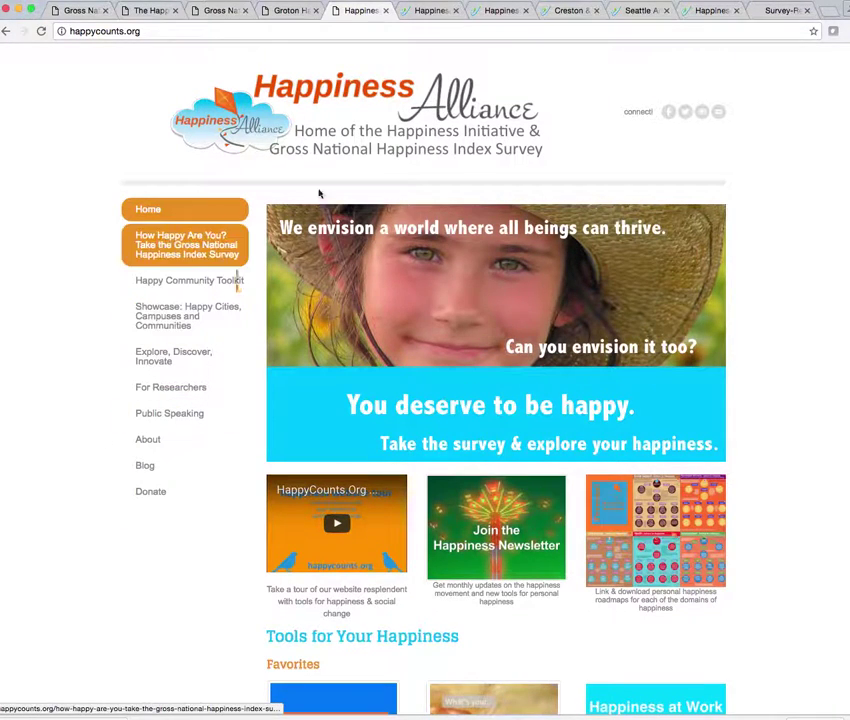
{"action": "left_click", "coordinate": [499, 12]}
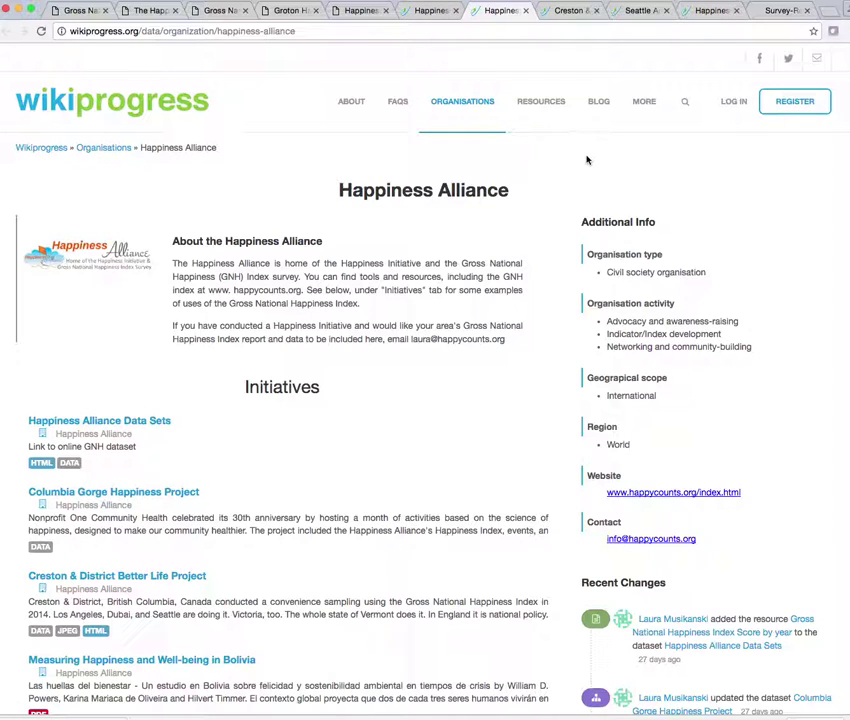
{"action": "left_click", "coordinate": [634, 12]}
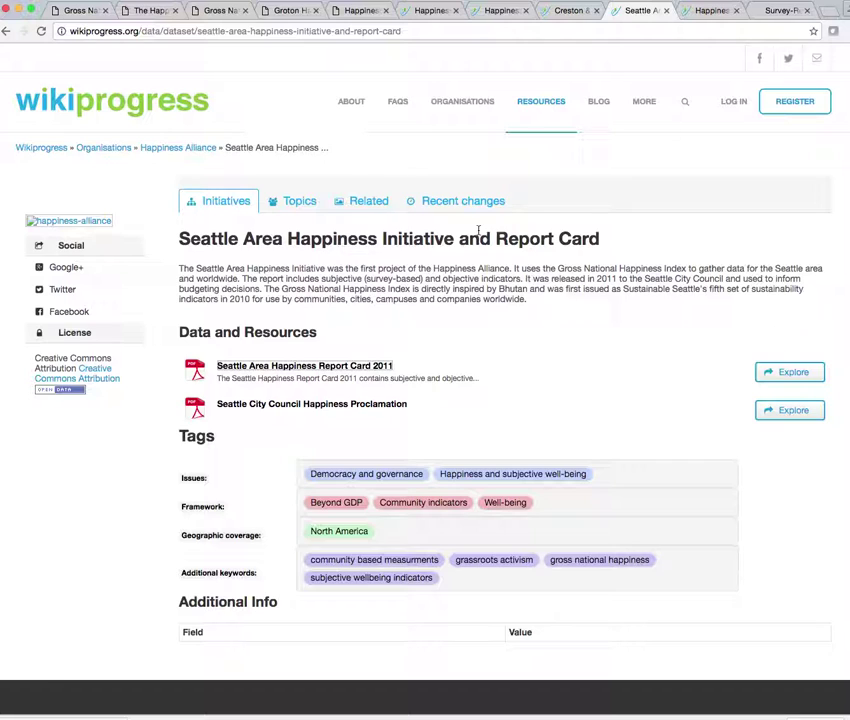
Step: Bring up the Seattle 2011 Happiness Report Card PDF and scroll through its opening pages
{"action": "left_click", "coordinate": [708, 12]}
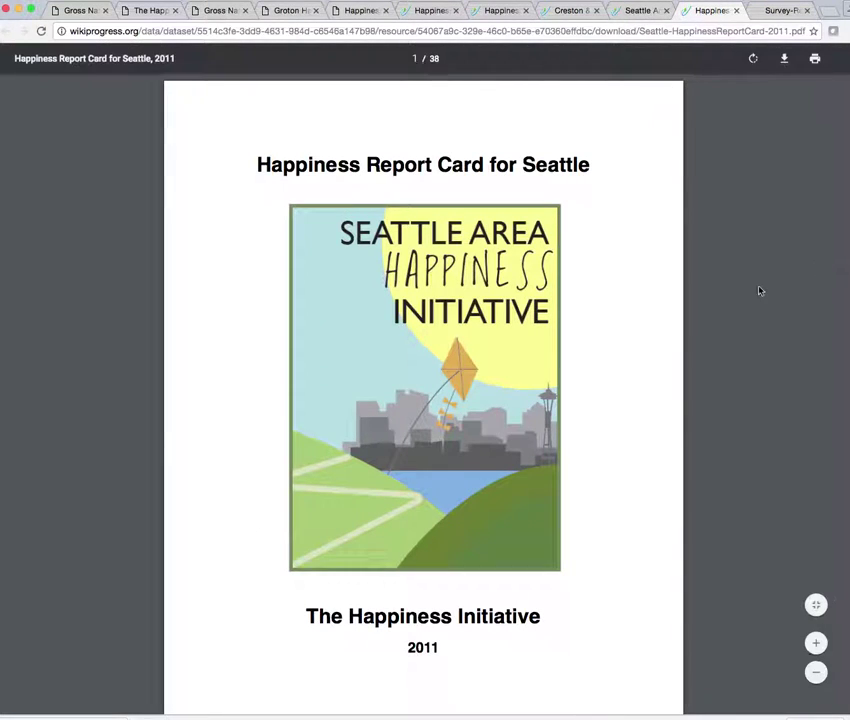
{"action": "scroll", "coordinate": [759, 288], "scroll_direction": "down", "scroll_amount": 2}
{"action": "scroll", "coordinate": [423, 400], "scroll_direction": "down", "scroll_amount": 8}
{"action": "scroll", "coordinate": [423, 400], "scroll_direction": "down", "scroll_amount": 9}
{"action": "scroll", "coordinate": [423, 400], "scroll_direction": "down", "scroll_amount": 6}
{"action": "scroll", "coordinate": [423, 400], "scroll_direction": "down", "scroll_amount": 20}
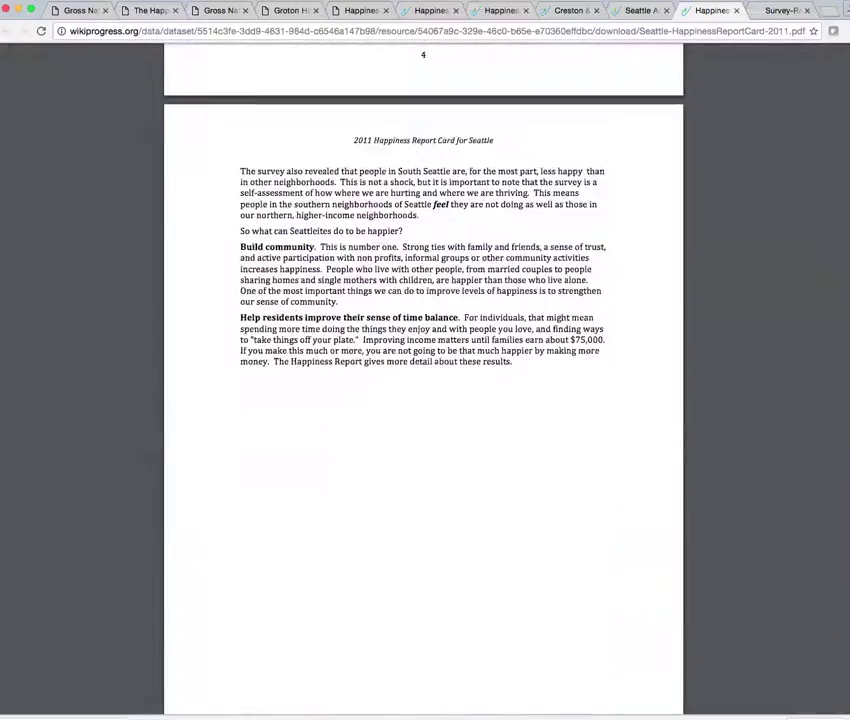
{"action": "scroll", "coordinate": [423, 400], "scroll_direction": "down", "scroll_amount": 20}
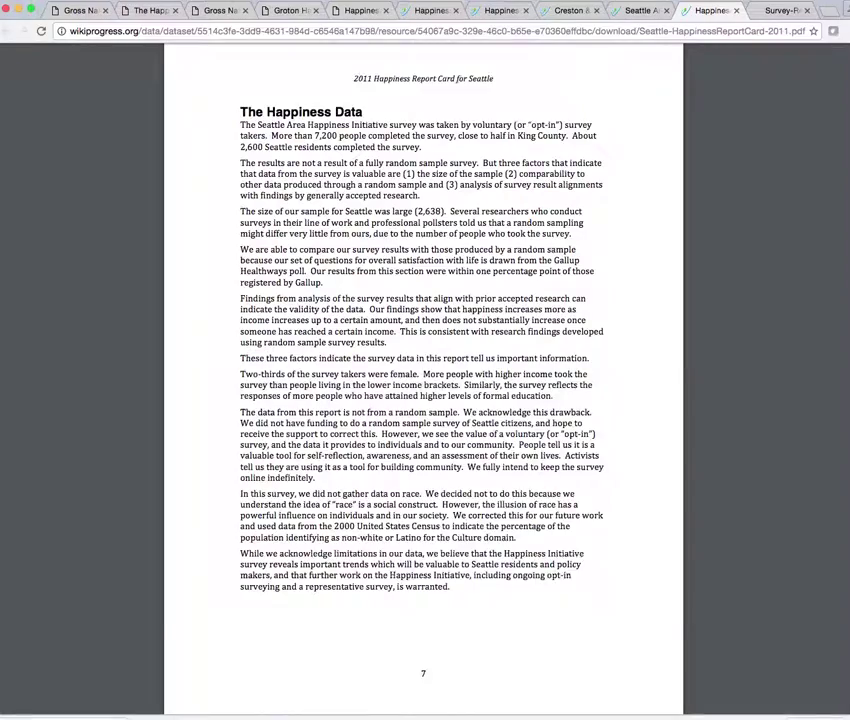
{"action": "scroll", "coordinate": [423, 400], "scroll_direction": "down", "scroll_amount": 15}
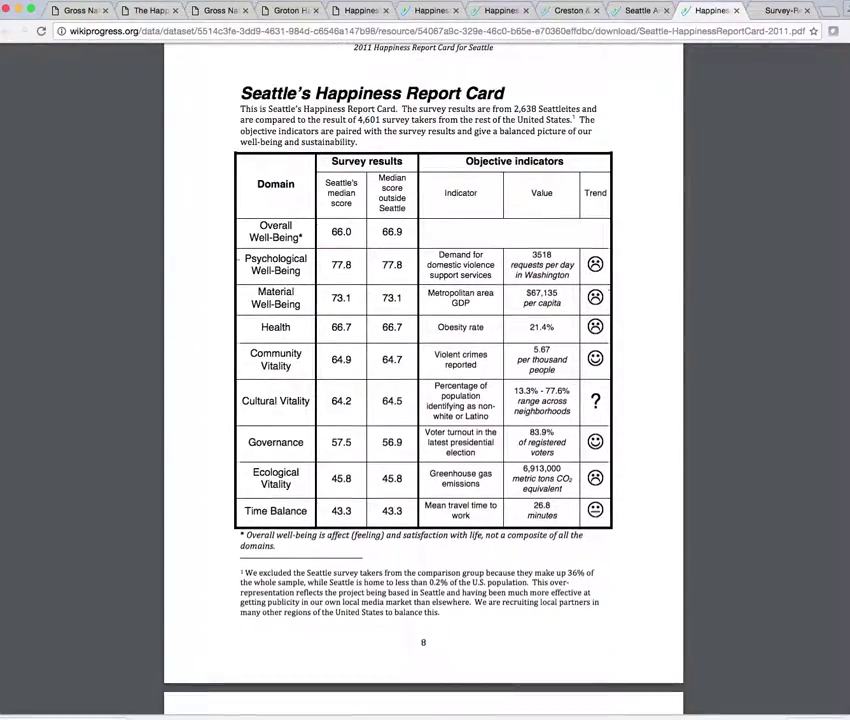
{"action": "scroll", "coordinate": [423, 400], "scroll_direction": "down", "scroll_amount": 2}
{"action": "scroll", "coordinate": [423, 400], "scroll_direction": "up", "scroll_amount": 2}
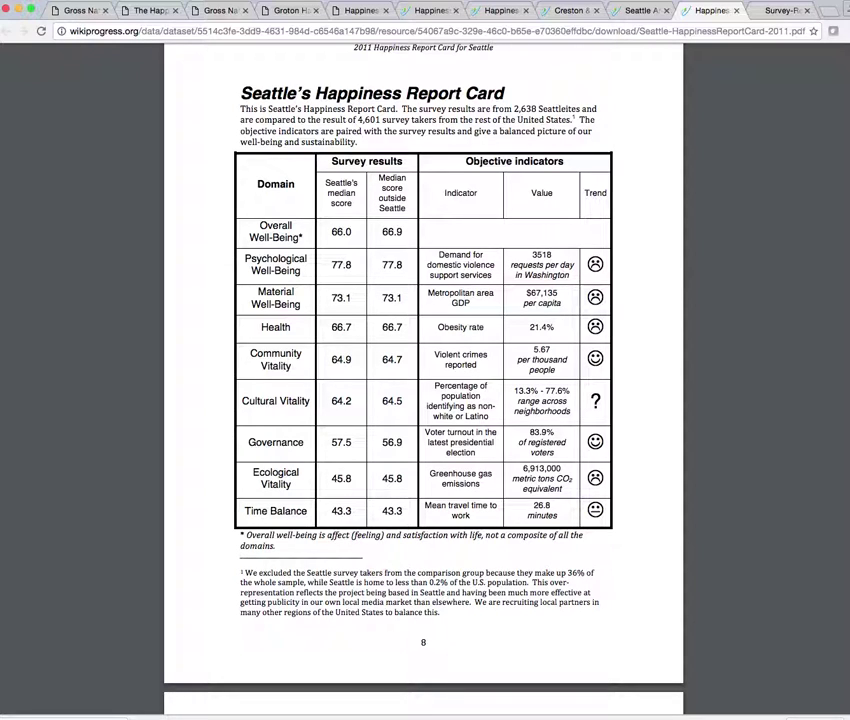
Step: Scroll on to page 20 of 38, the men-versus-women score chart
{"action": "scroll", "coordinate": [423, 400], "scroll_direction": "down", "scroll_amount": 5}
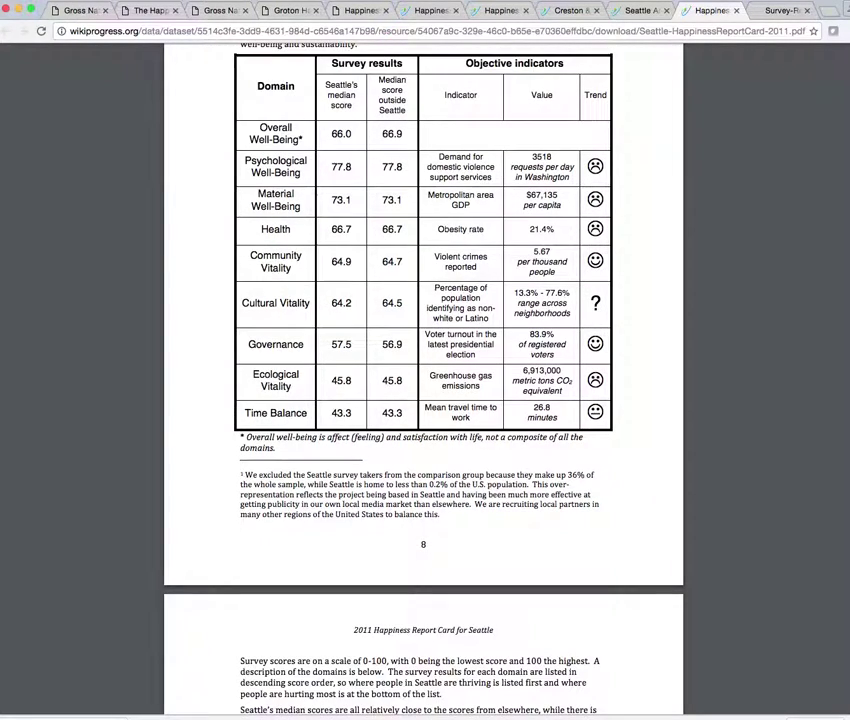
{"action": "scroll", "coordinate": [423, 400], "scroll_direction": "up", "scroll_amount": 3}
{"action": "scroll", "coordinate": [423, 400], "scroll_direction": "down", "scroll_amount": 10}
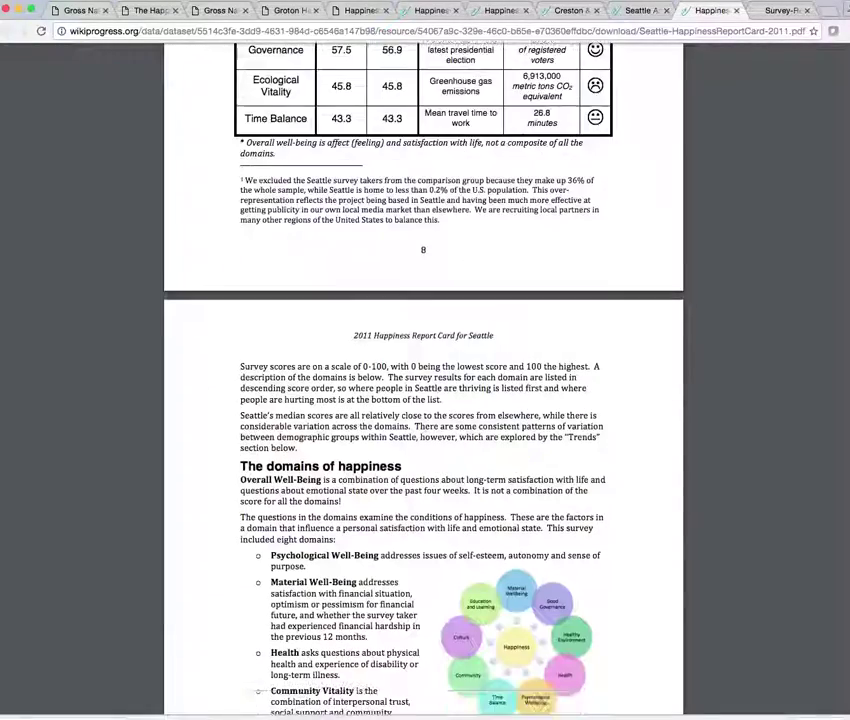
{"action": "scroll", "coordinate": [423, 400], "scroll_direction": "down", "scroll_amount": 15}
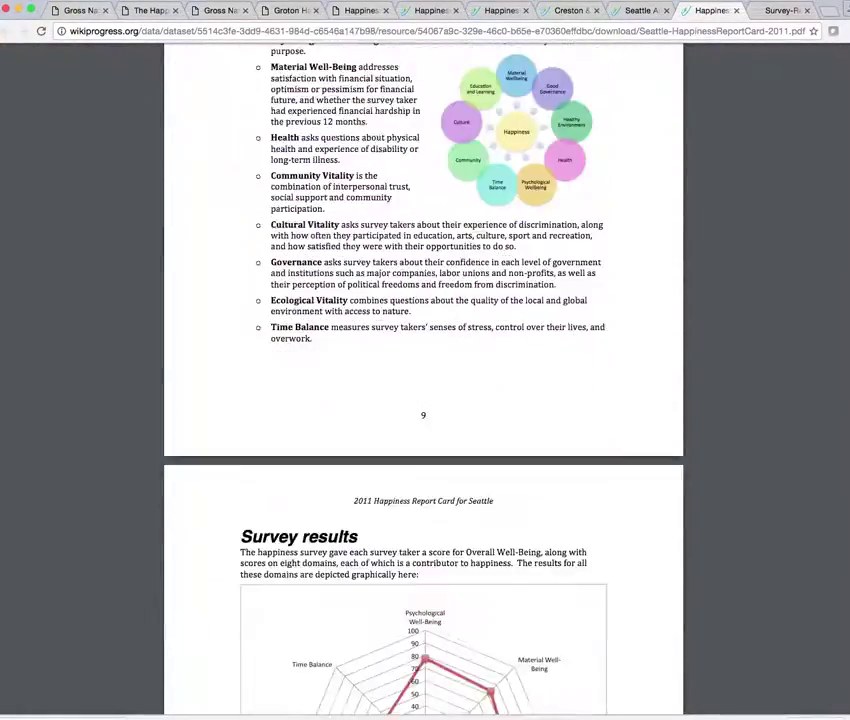
{"action": "scroll", "coordinate": [423, 400], "scroll_direction": "down", "scroll_amount": 6}
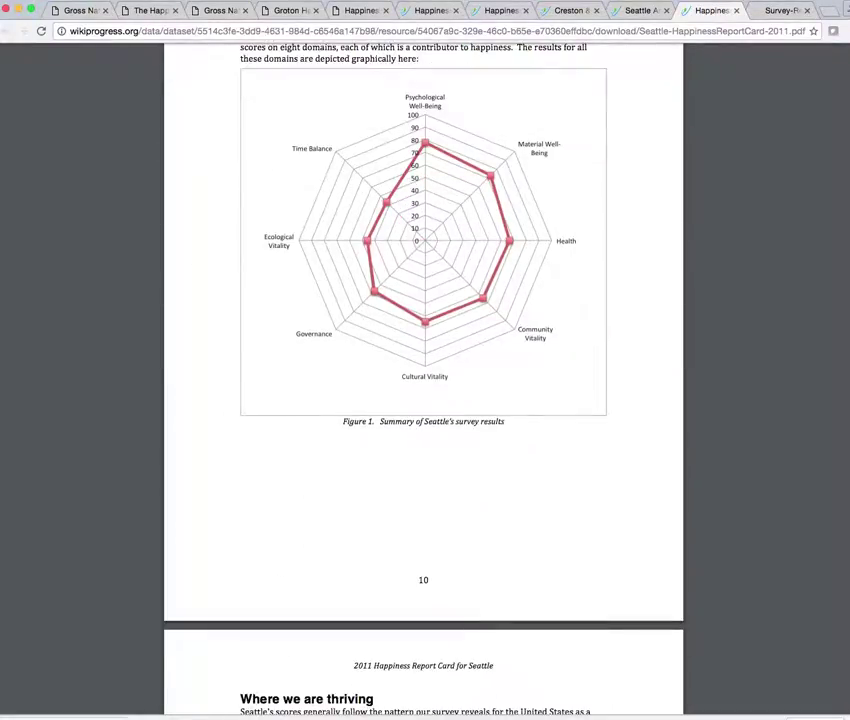
{"action": "scroll", "coordinate": [423, 400], "scroll_direction": "down", "scroll_amount": 12}
{"action": "scroll", "coordinate": [423, 400], "scroll_direction": "down", "scroll_amount": 20}
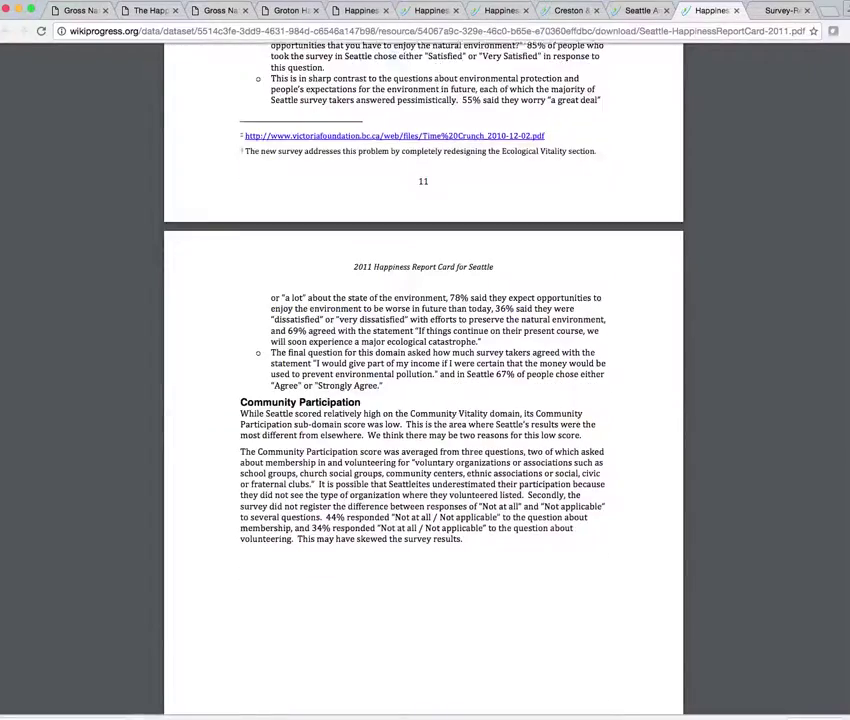
{"action": "scroll", "coordinate": [423, 400], "scroll_direction": "down", "scroll_amount": 4}
{"action": "scroll", "coordinate": [846, 321], "scroll_direction": "down", "scroll_amount": 20}
{"action": "scroll", "coordinate": [846, 321], "scroll_direction": "down", "scroll_amount": 20}
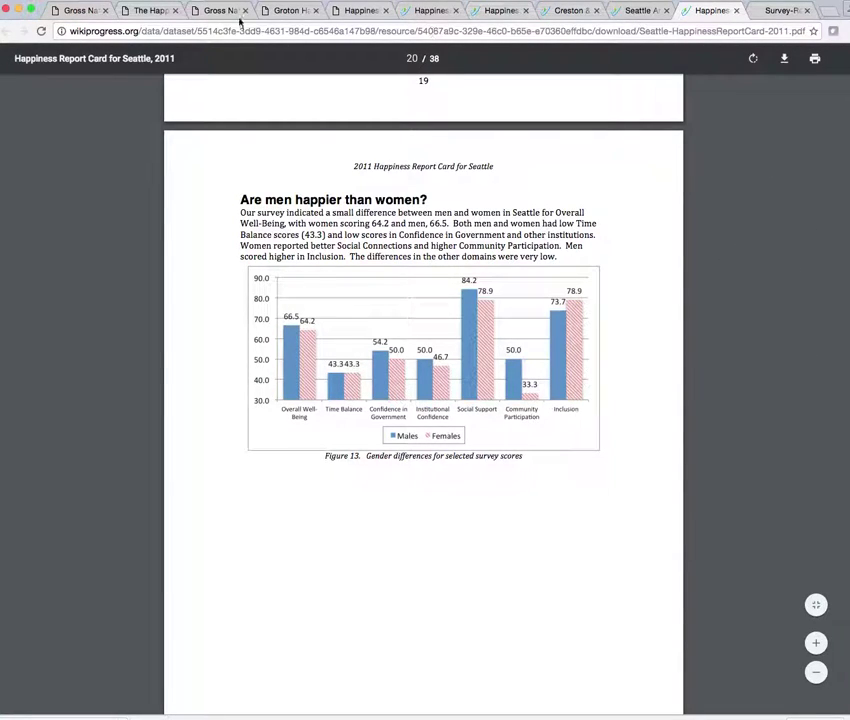
Step: Check the For Researchers and Data Dive tabs, then go back twice to My Happiness Groups
{"action": "left_click", "coordinate": [78, 10]}
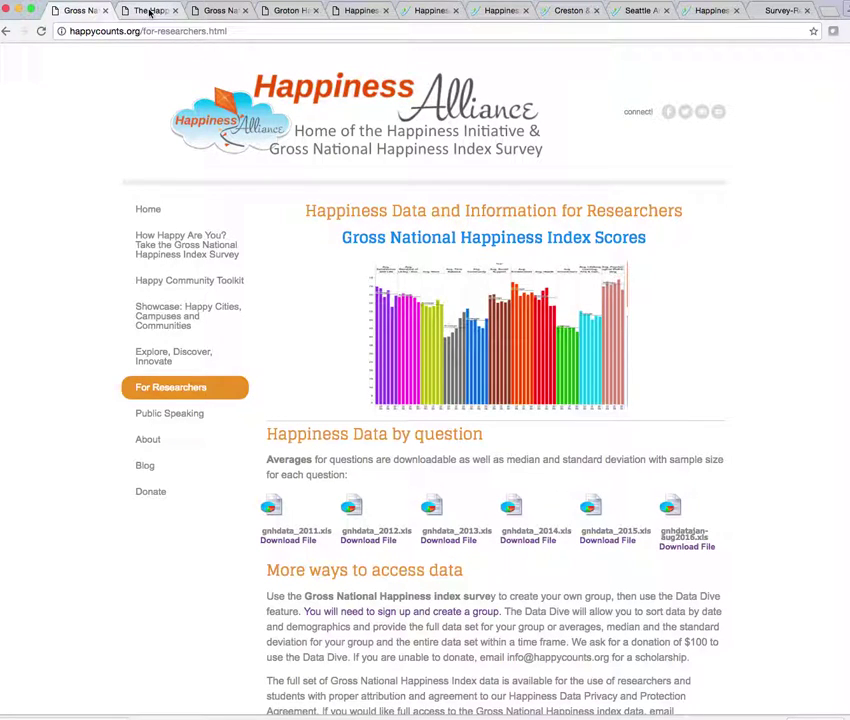
{"action": "left_click", "coordinate": [150, 11]}
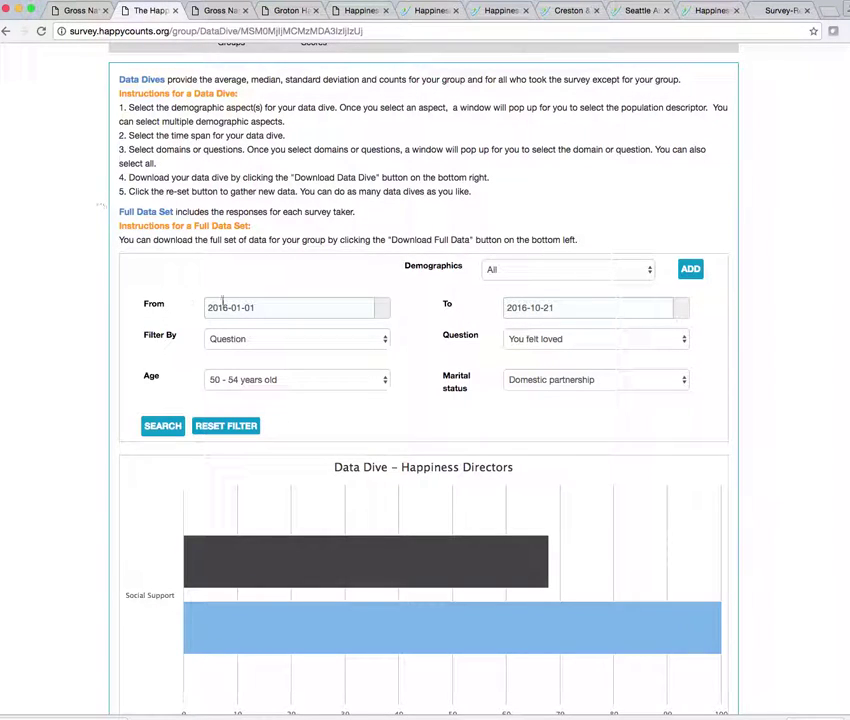
{"action": "left_click", "coordinate": [6, 31]}
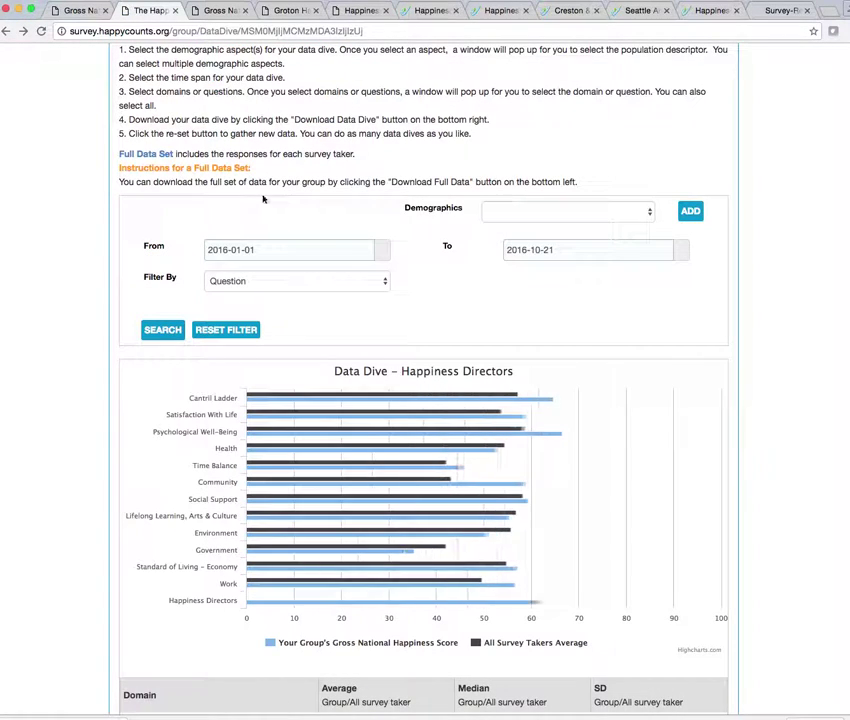
{"action": "left_click", "coordinate": [6, 31]}
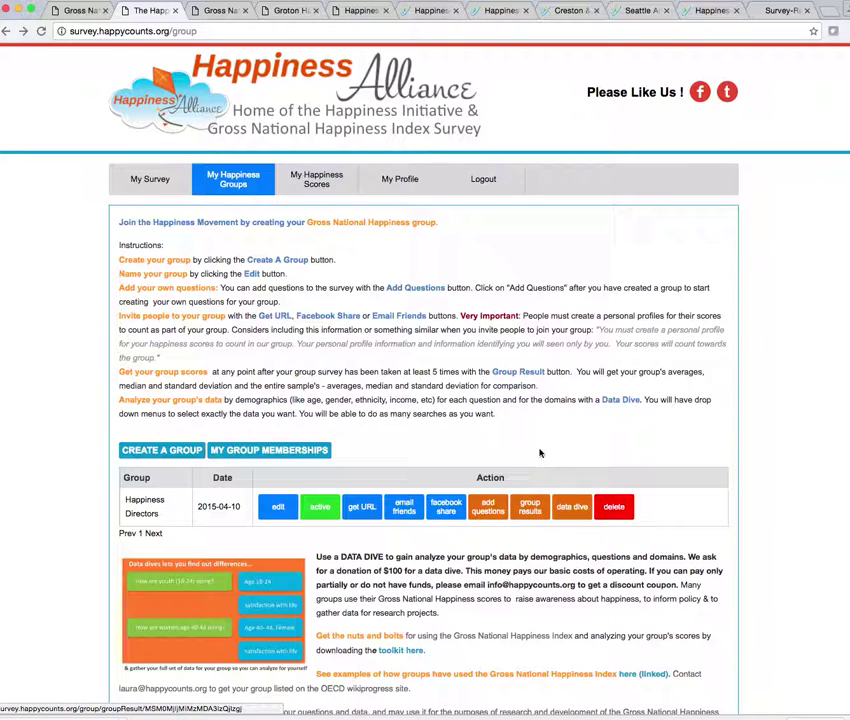
Step: Open the Happiness Directors data dive with no From date set and Filter By left on All
{"action": "left_click", "coordinate": [572, 507]}
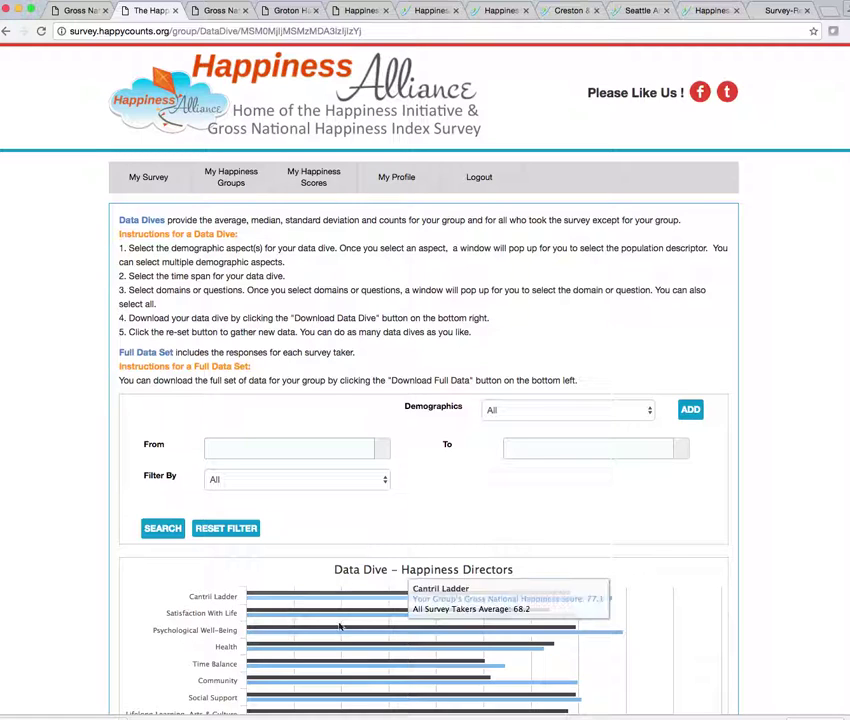
{"action": "left_click", "coordinate": [379, 450]}
{"action": "left_click", "coordinate": [379, 450]}
{"action": "left_click", "coordinate": [381, 480]}
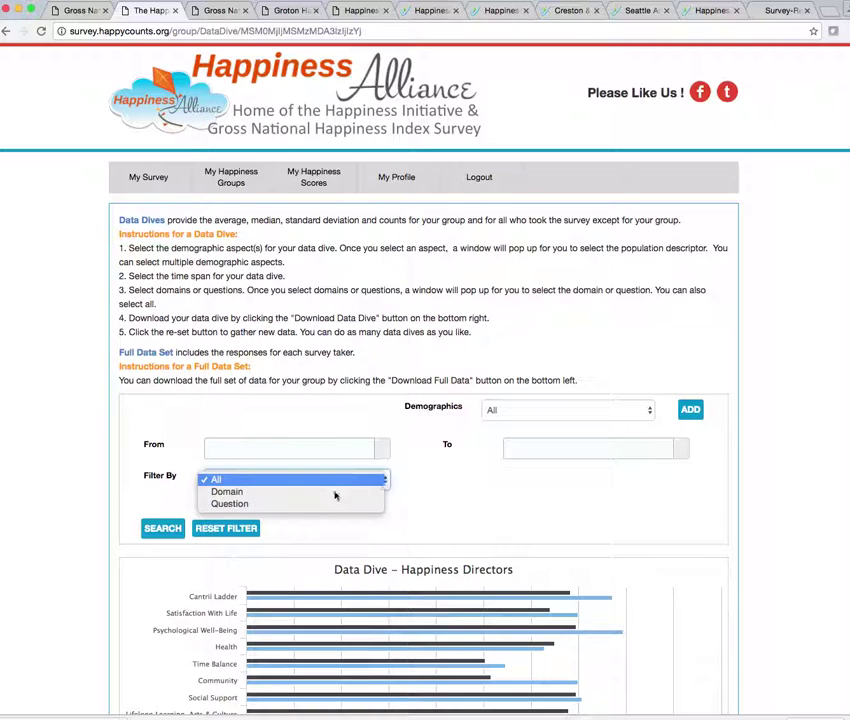
{"action": "left_click", "coordinate": [519, 501]}
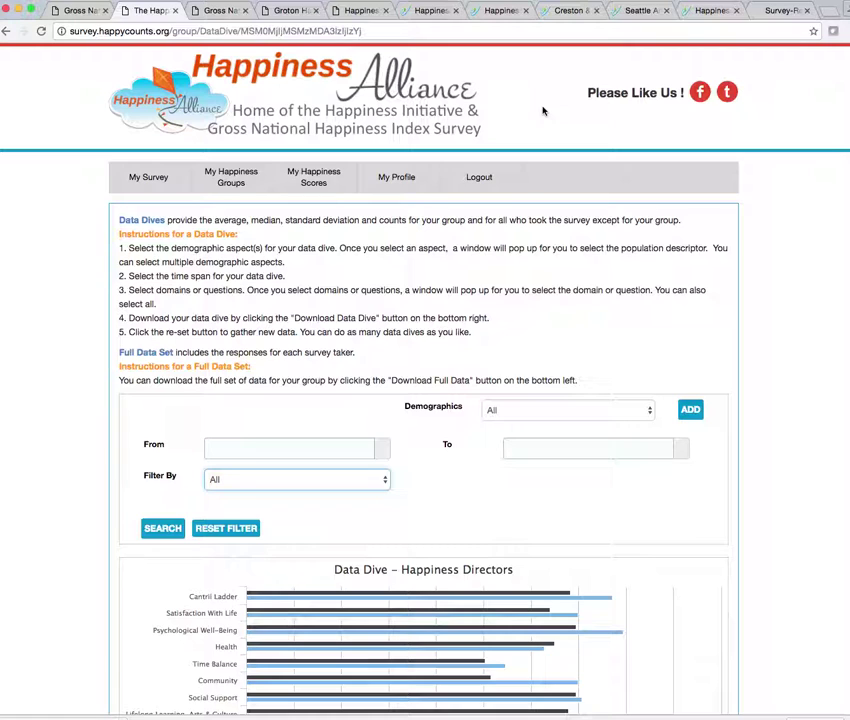
Step: Return to the Wikiprogress Happiness Alliance organisation page listing its initiatives
{"action": "left_click", "coordinate": [423, 12]}
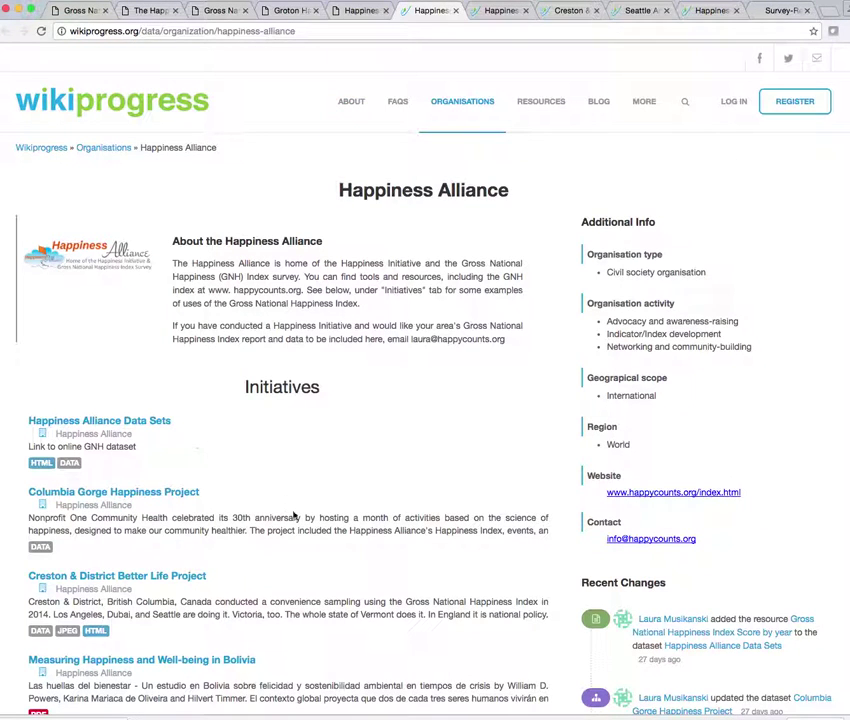